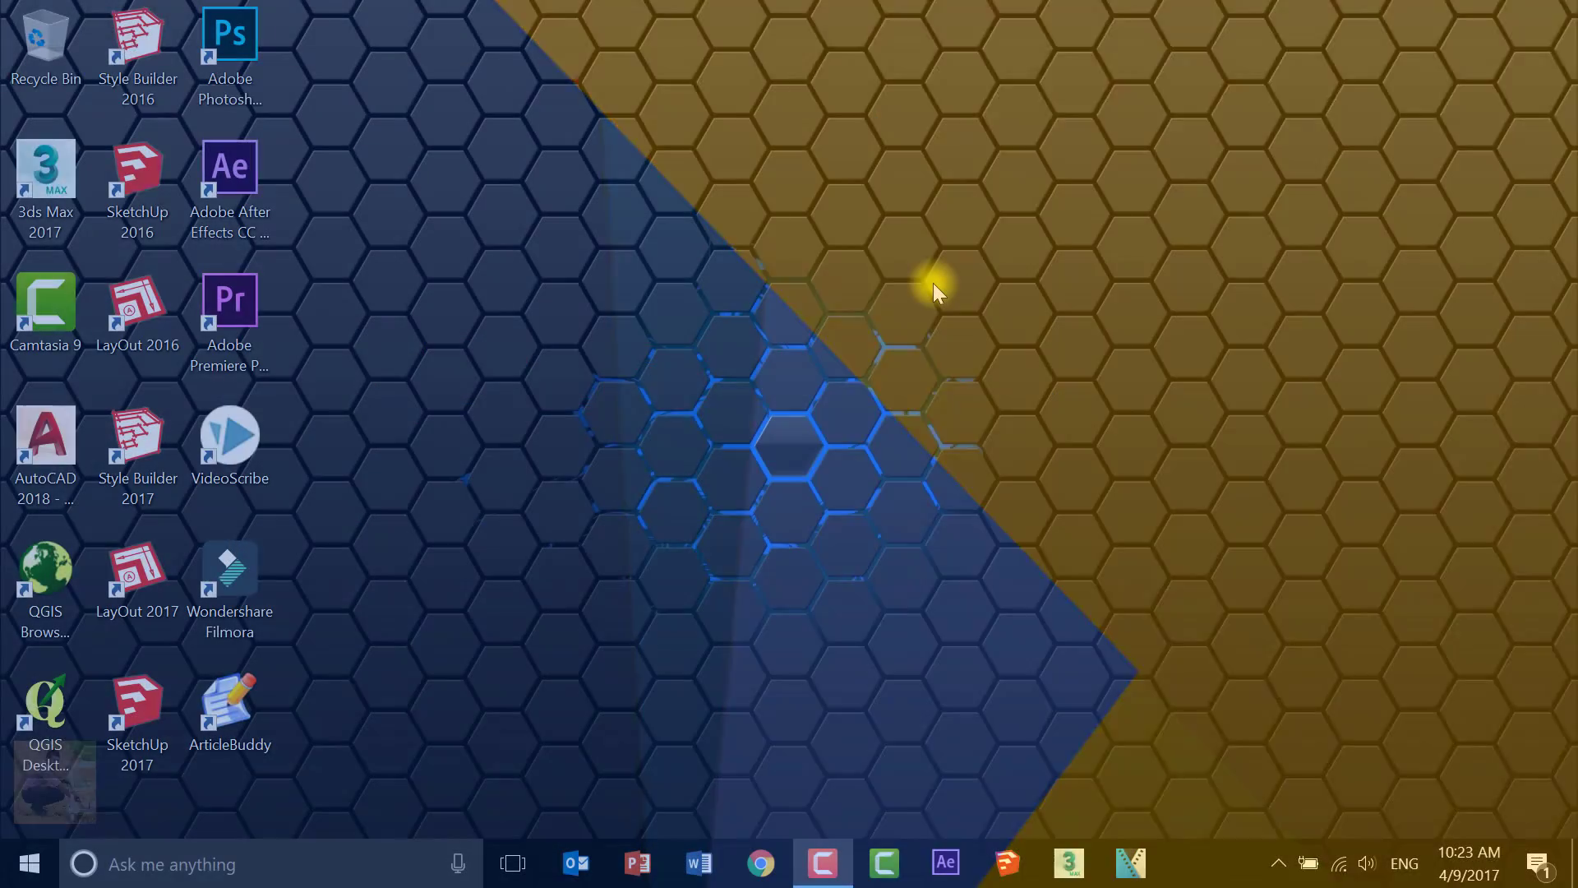
# Browse in File Explorer to D:\Design\3d Models\Bedroom 004.
pyautogui.press('super+e')
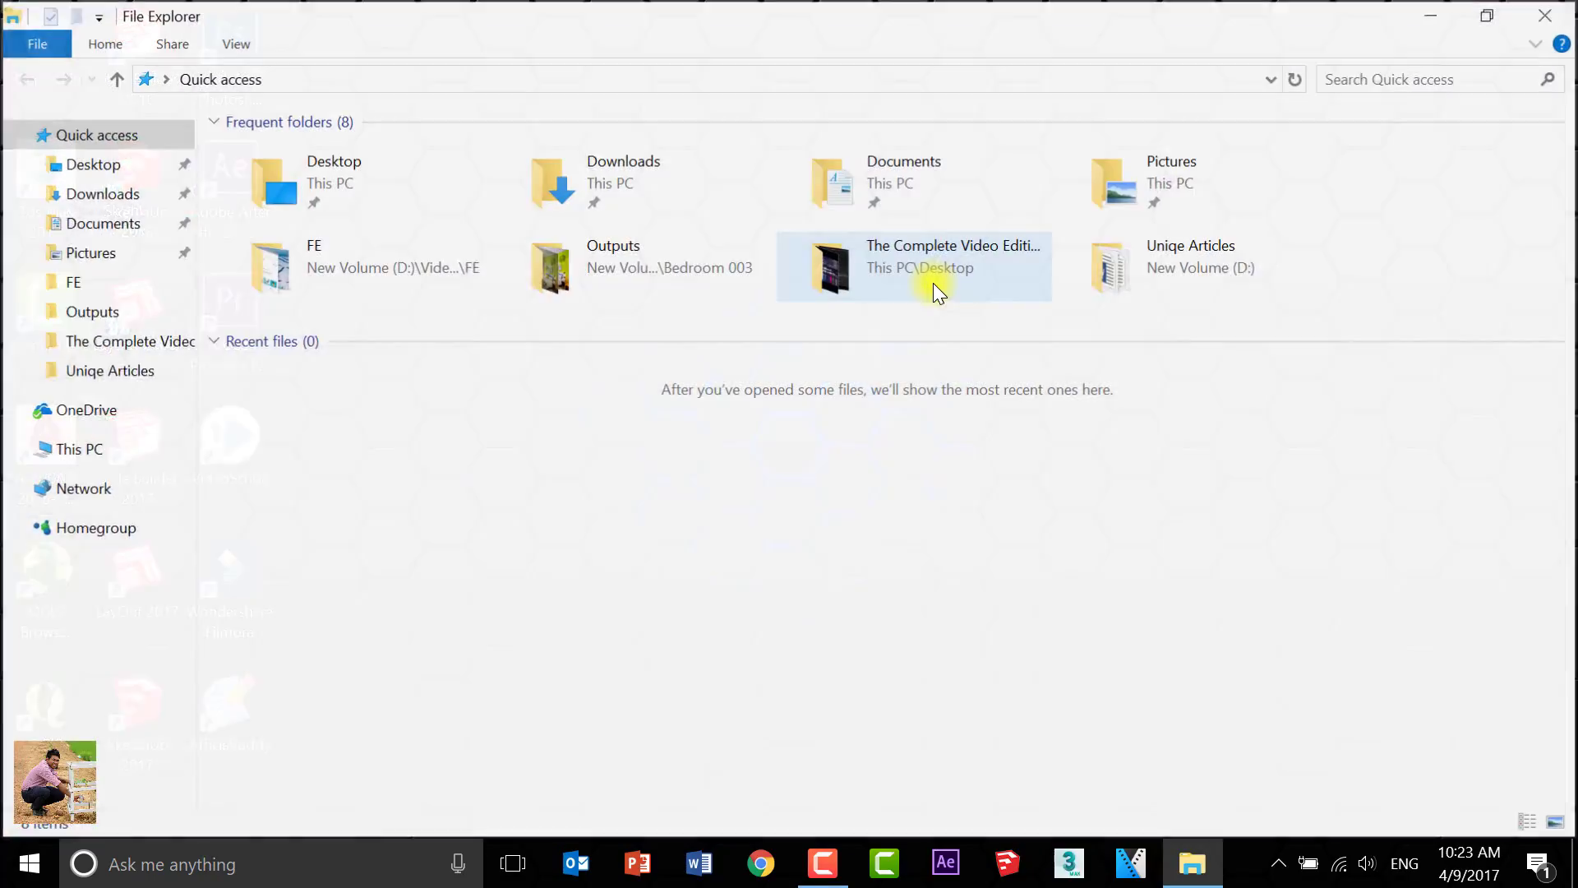
pyautogui.click(121, 456)
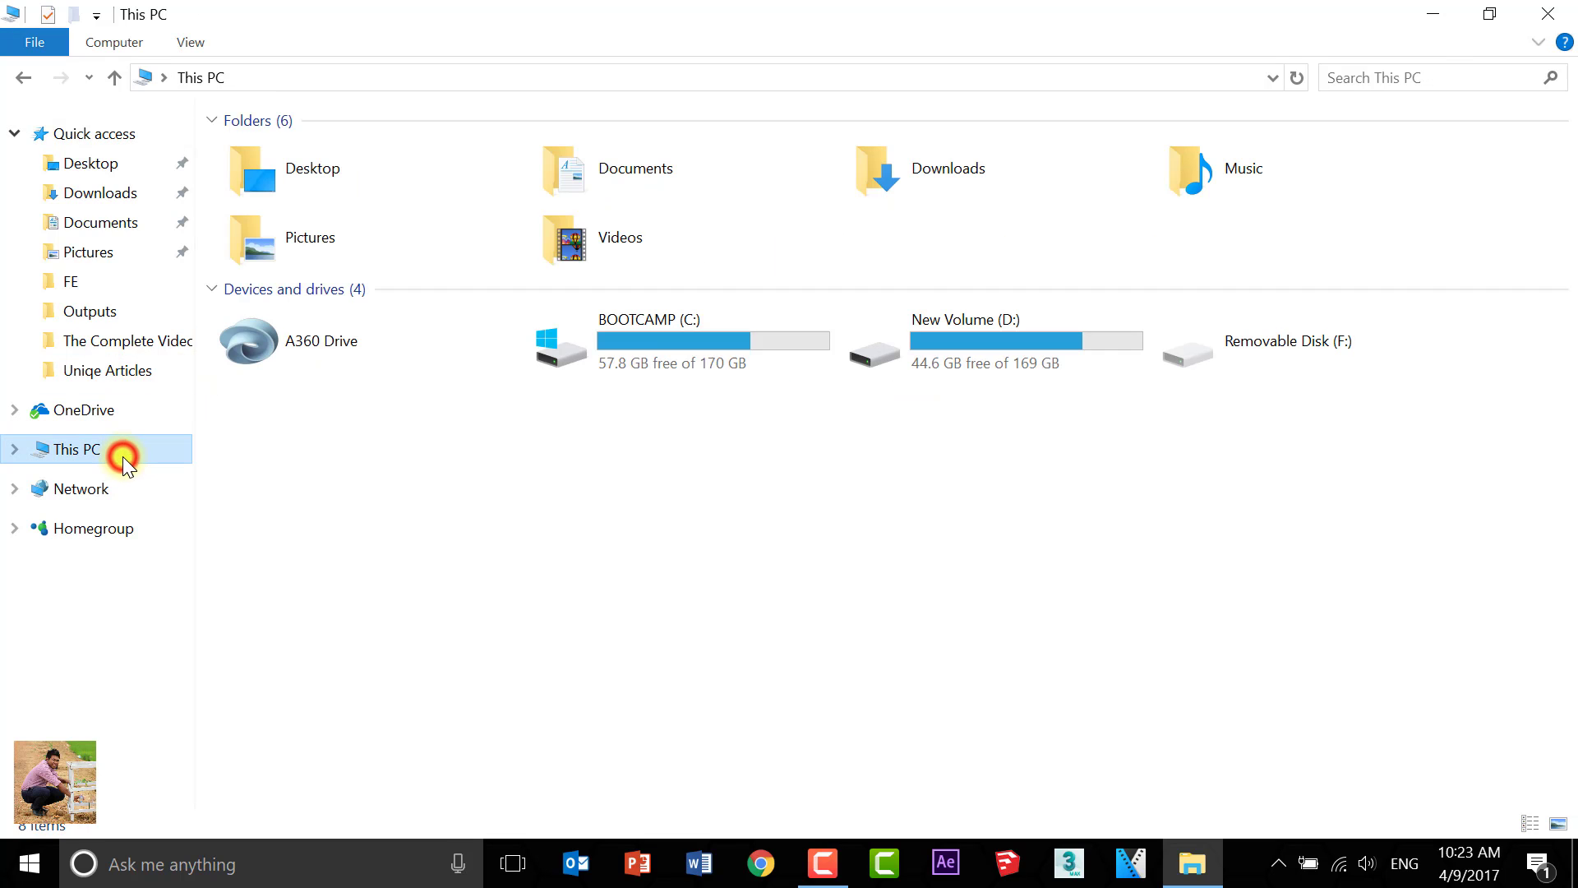
pyautogui.doubleClick(1043, 333)
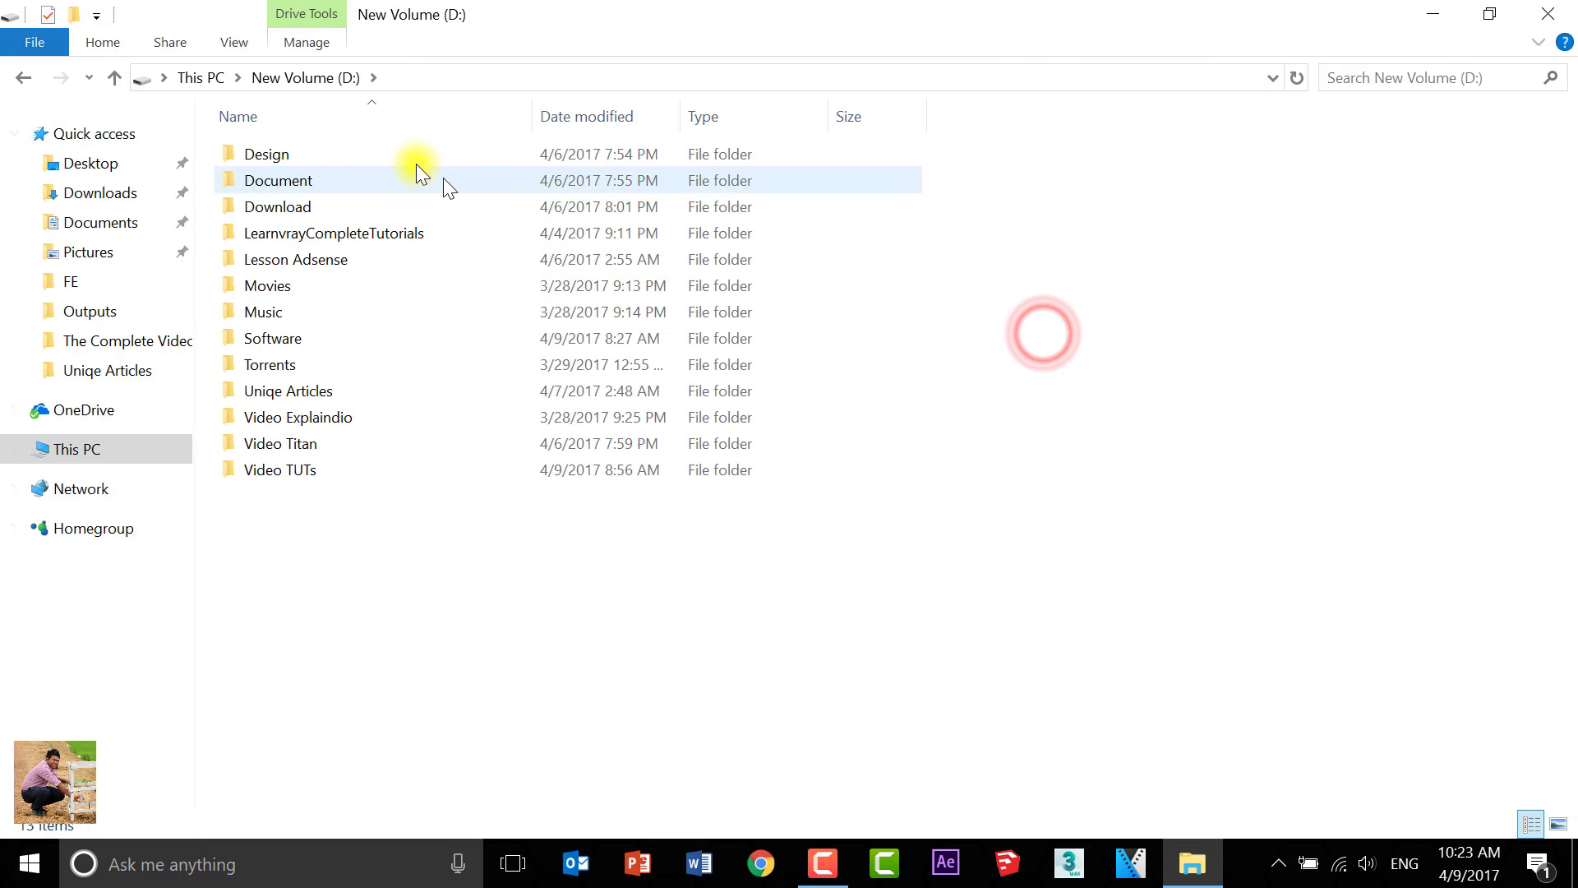
pyautogui.doubleClick(347, 152)
pyautogui.click(341, 152)
pyautogui.doubleClick(342, 153)
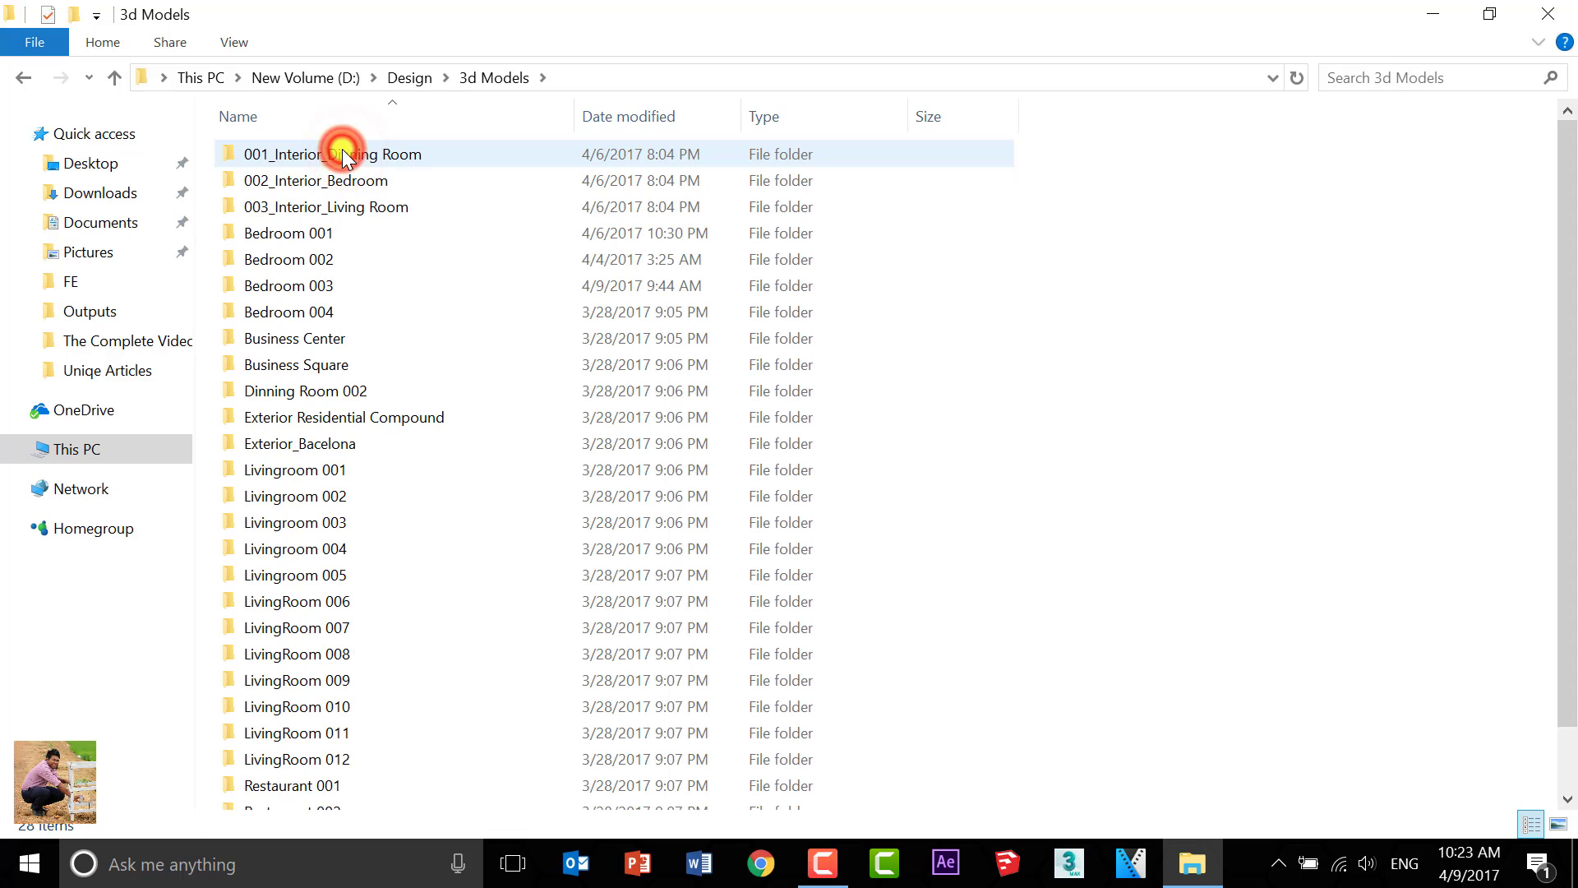
pyautogui.doubleClick(325, 316)
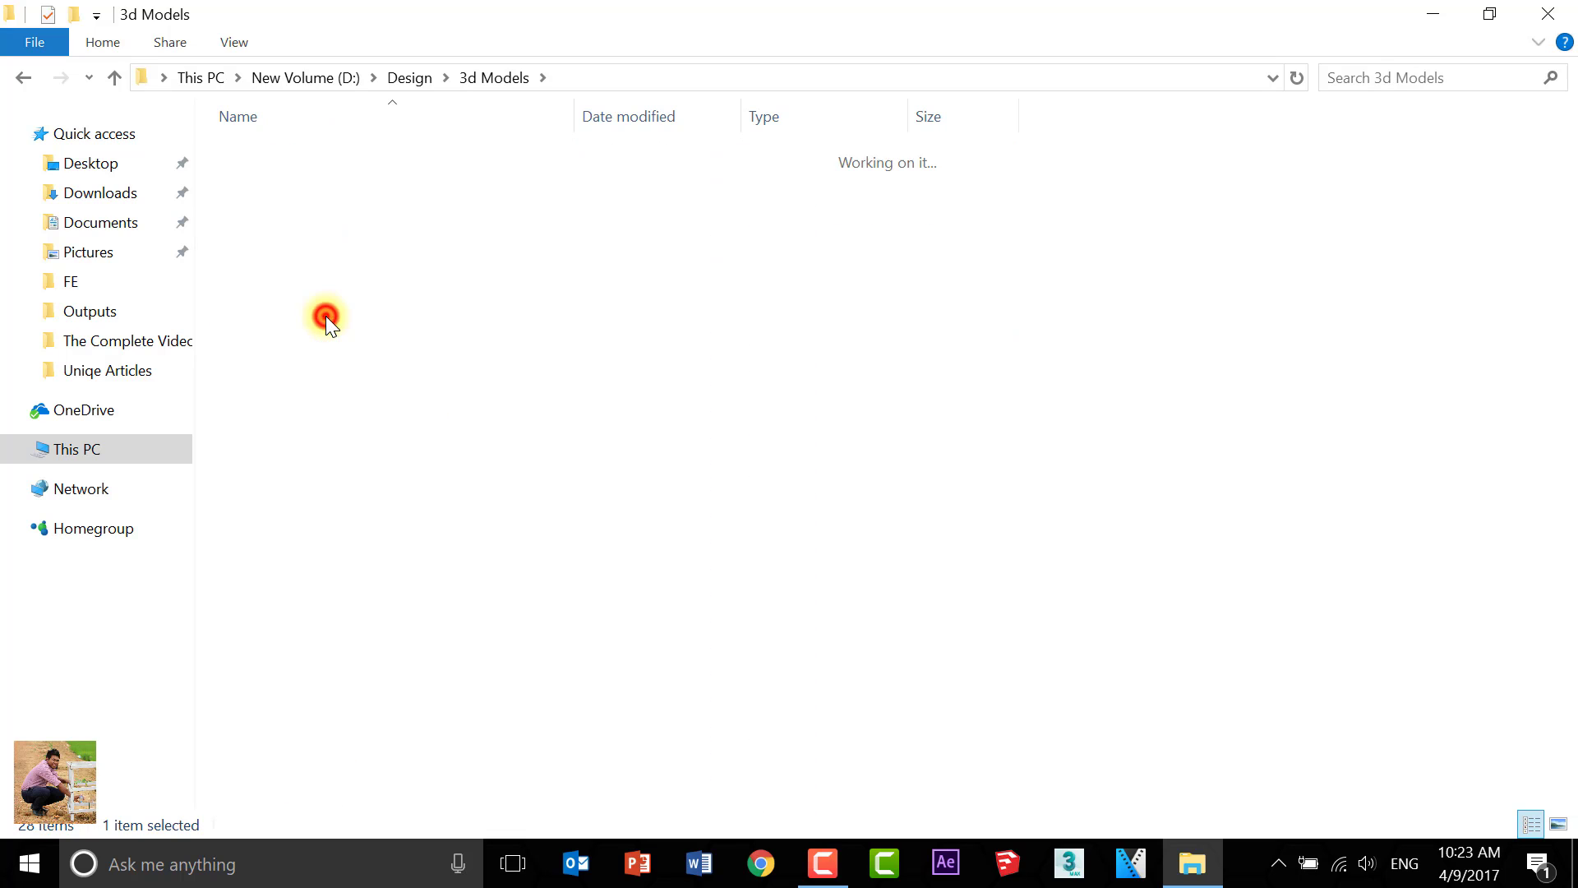
# Preview Outputs\Bedroom 004.jpg, then launch Bedroom 004.max in 3ds Max 2017.
pyautogui.click(310, 233)
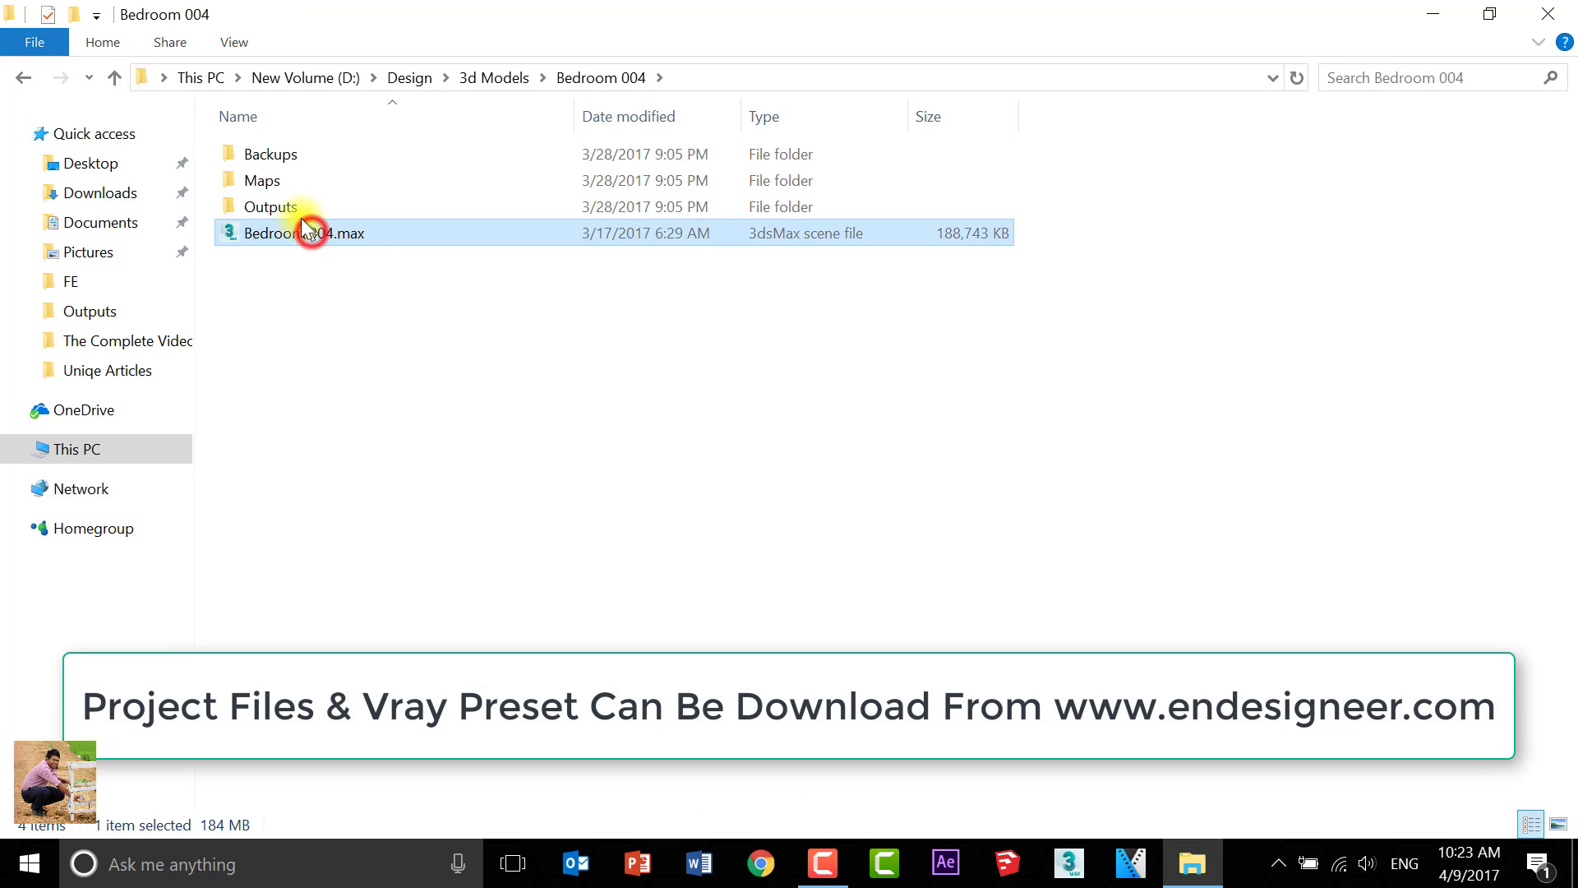
pyautogui.doubleClick(294, 214)
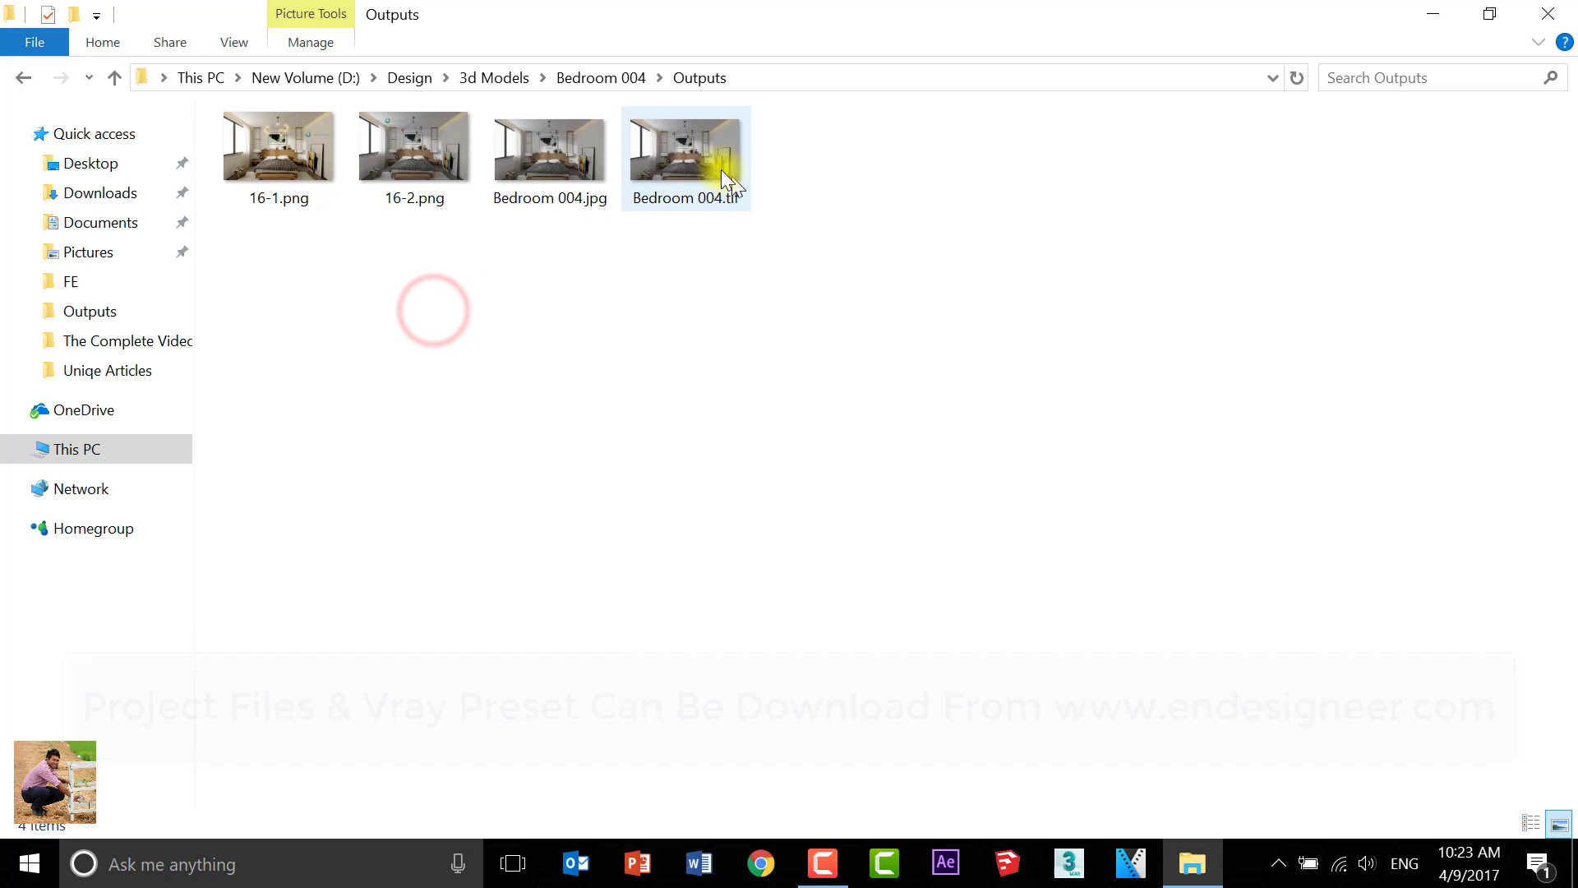
pyautogui.doubleClick(582, 160)
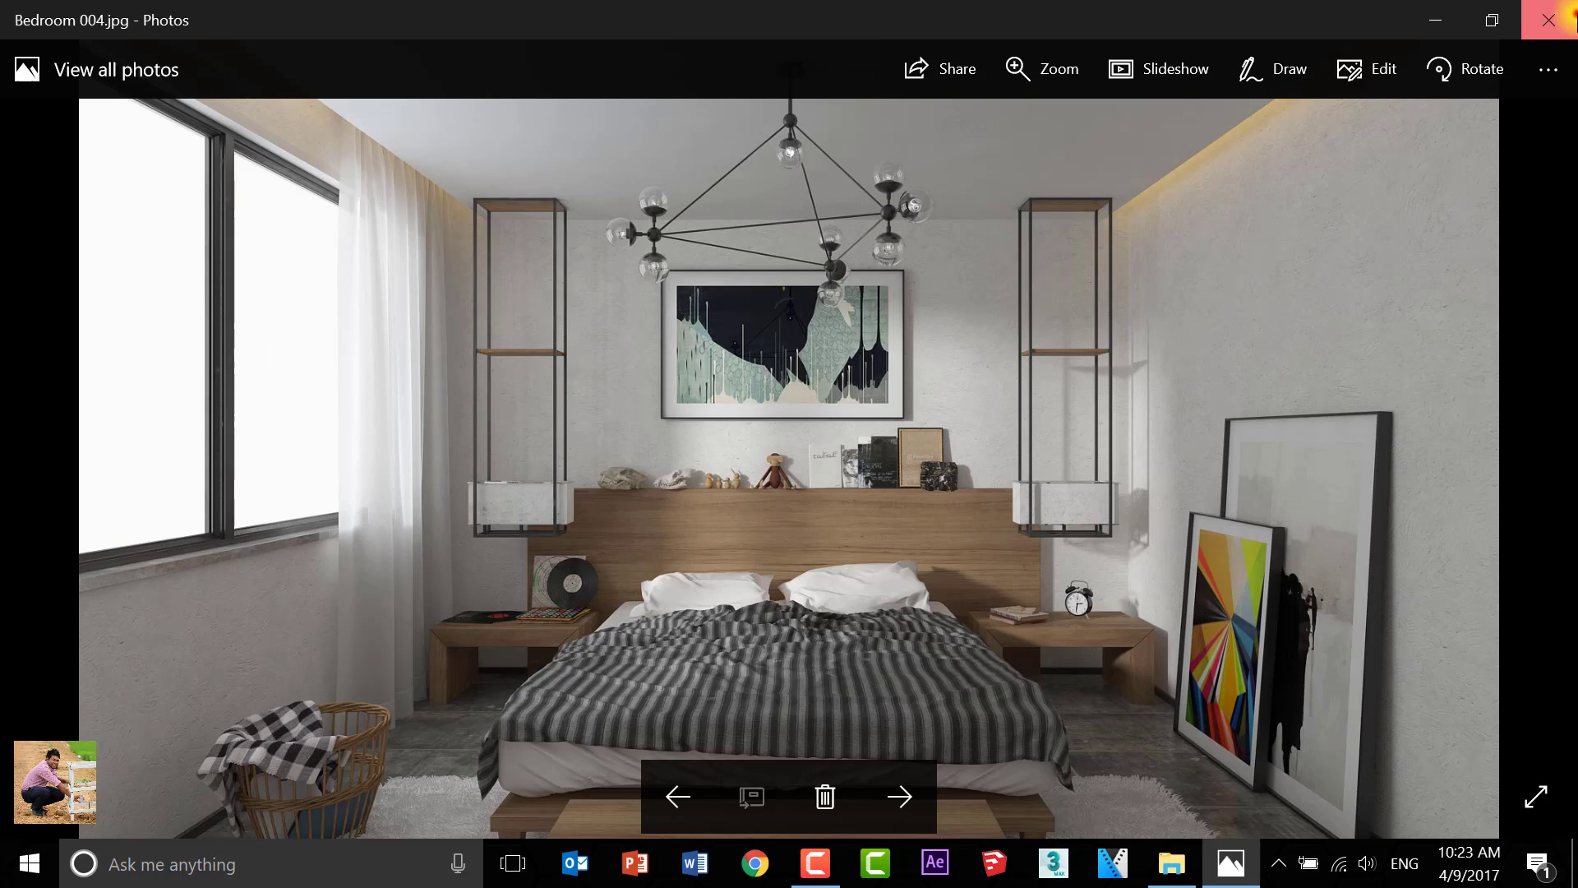
pyautogui.click(1548, 20)
pyautogui.click(14, 79)
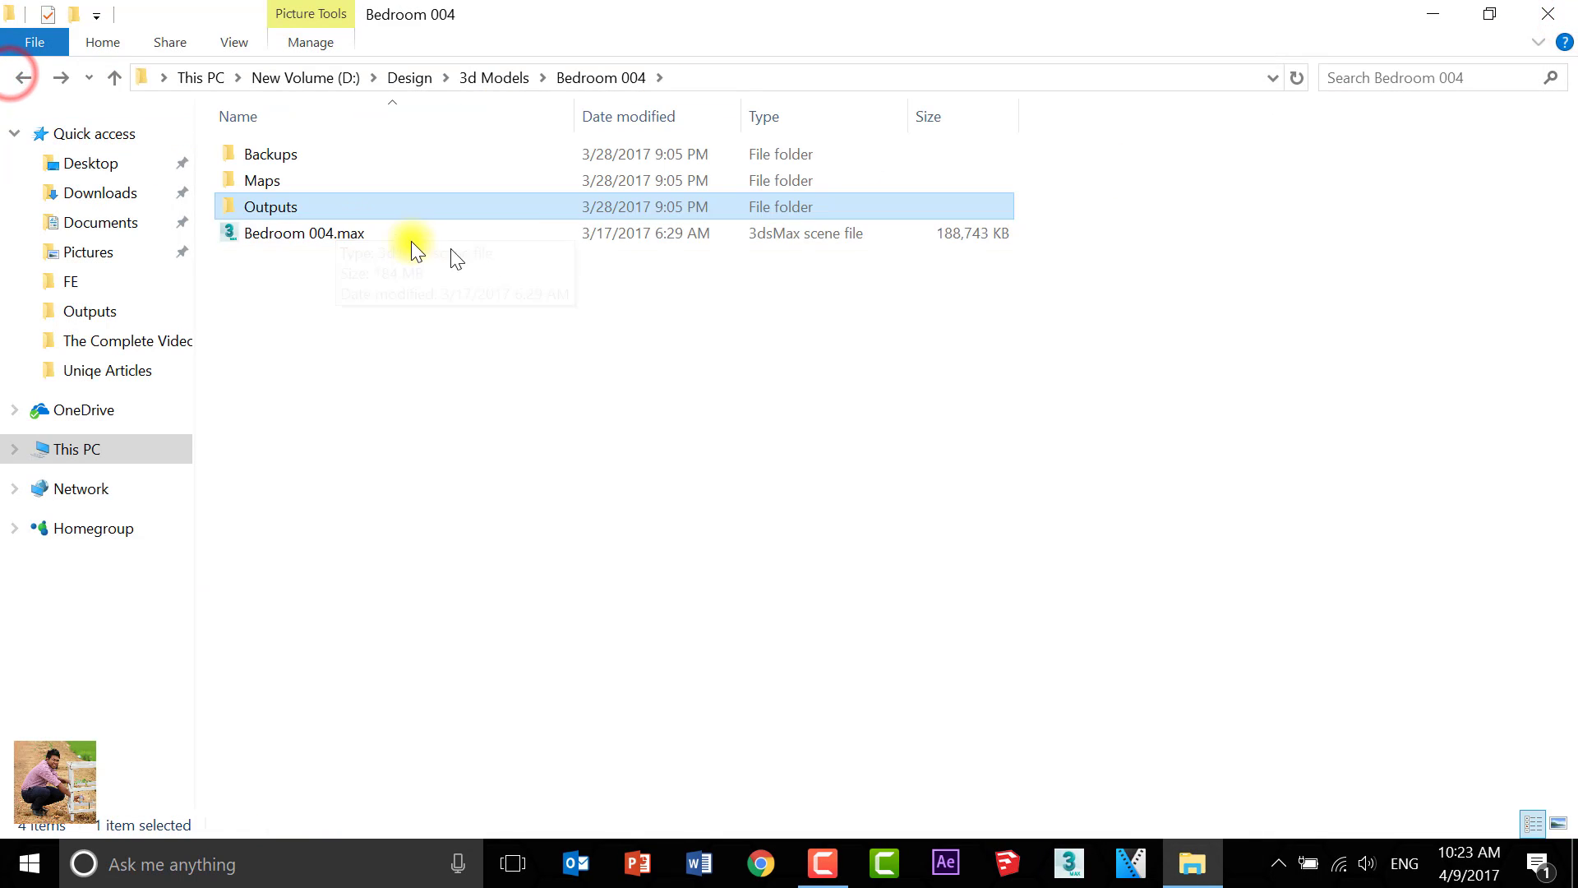
pyautogui.doubleClick(319, 228)
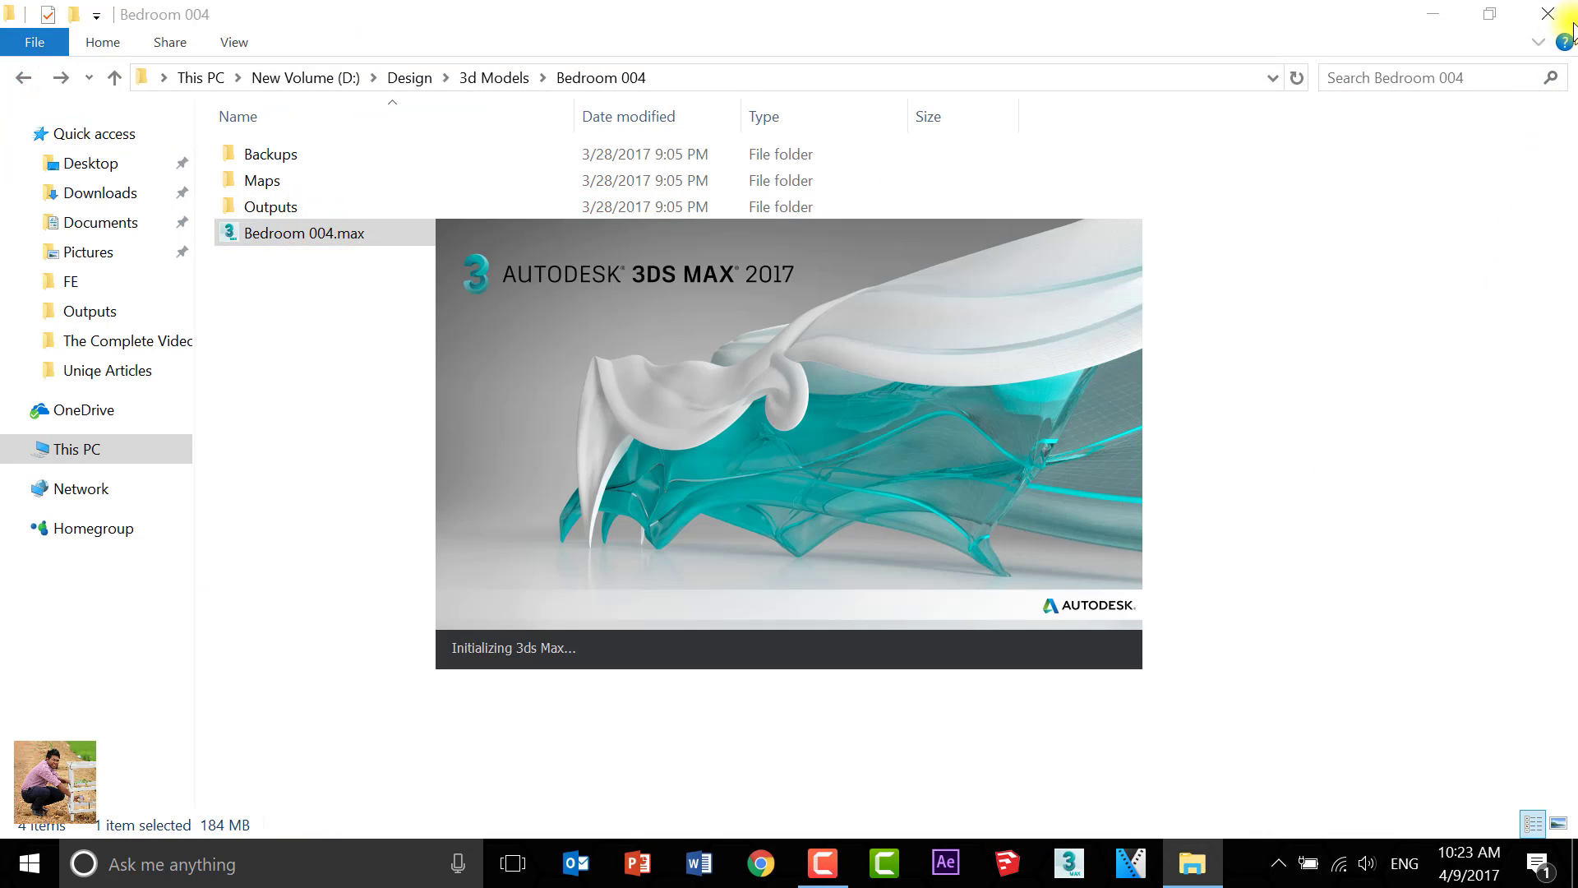
# Close File Explorer and let 3ds Max 2017 load to an empty Untitled scene.
pyautogui.click(1553, 12)
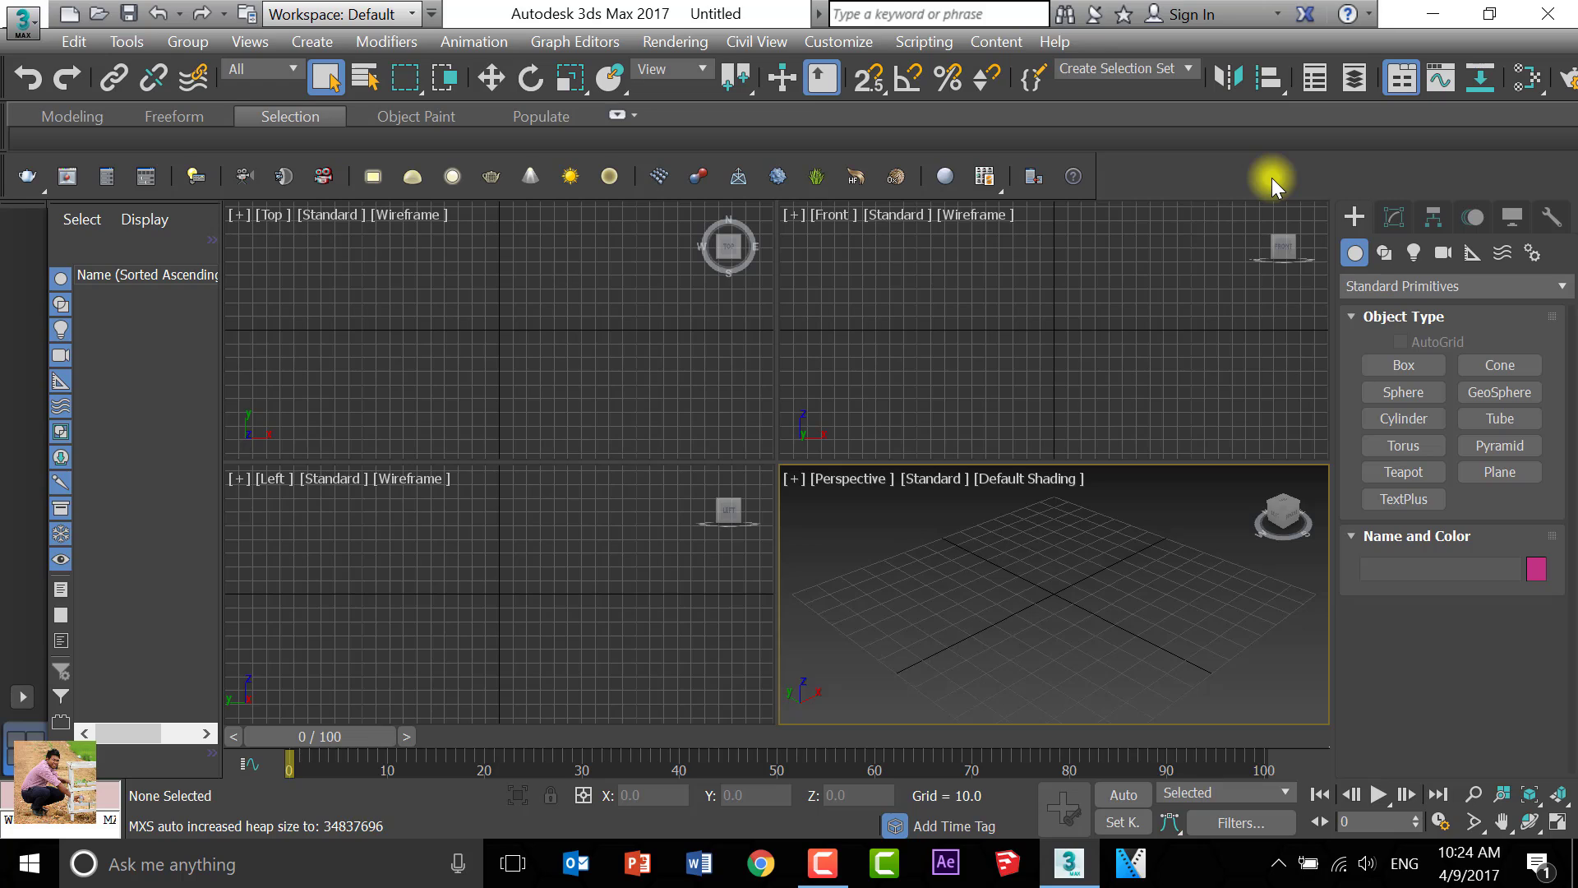
# Adopt the file's gamma and LUT settings and continue past the missing external files.
pyautogui.click(1270, 177)
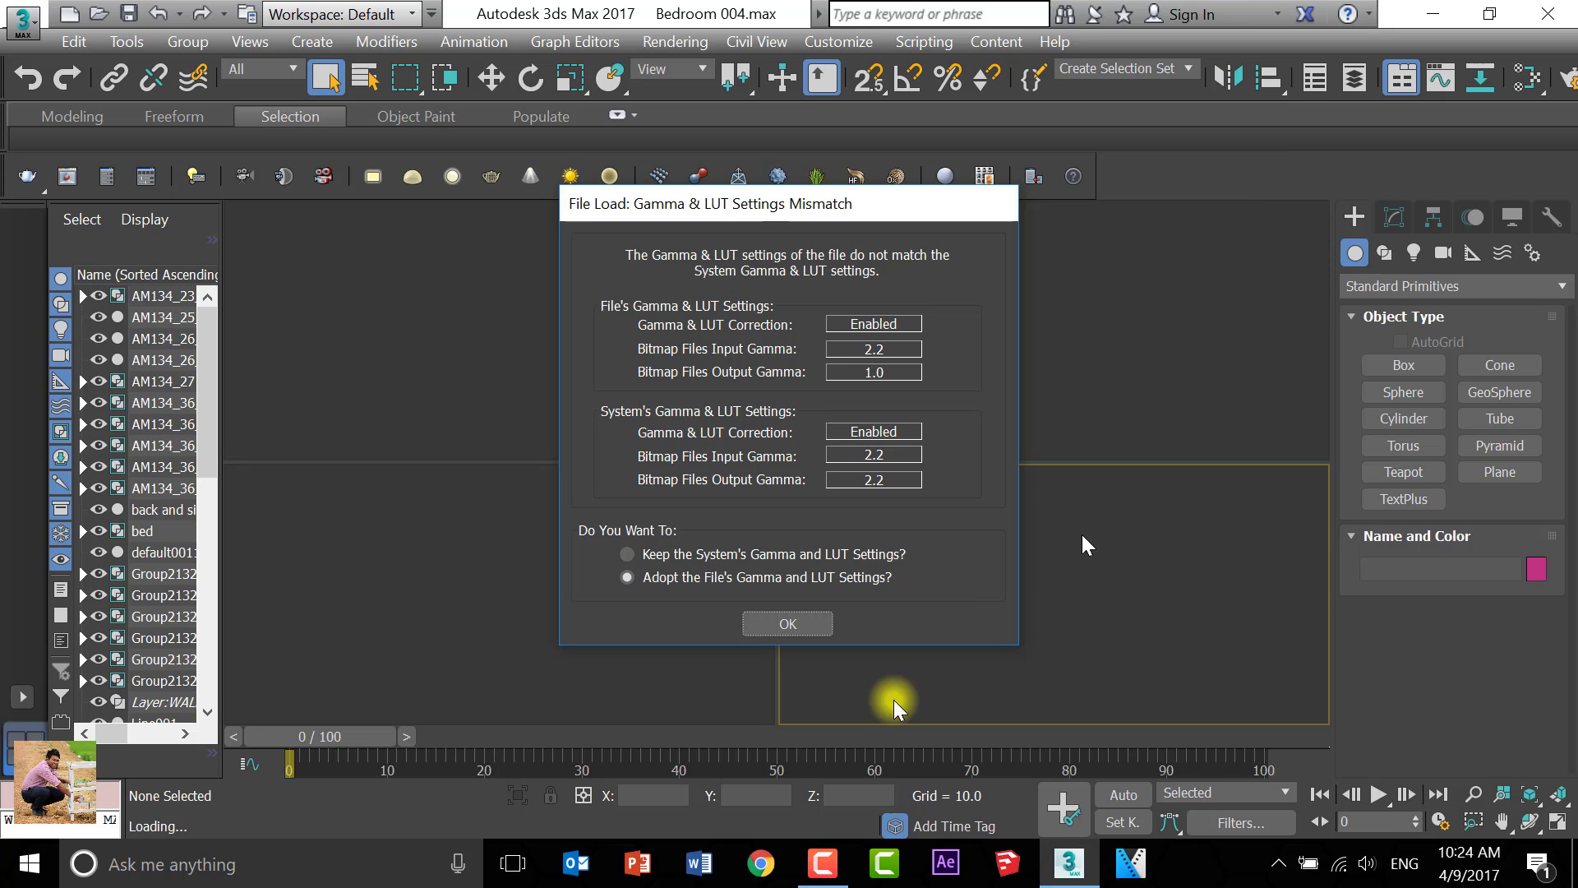
pyautogui.click(801, 616)
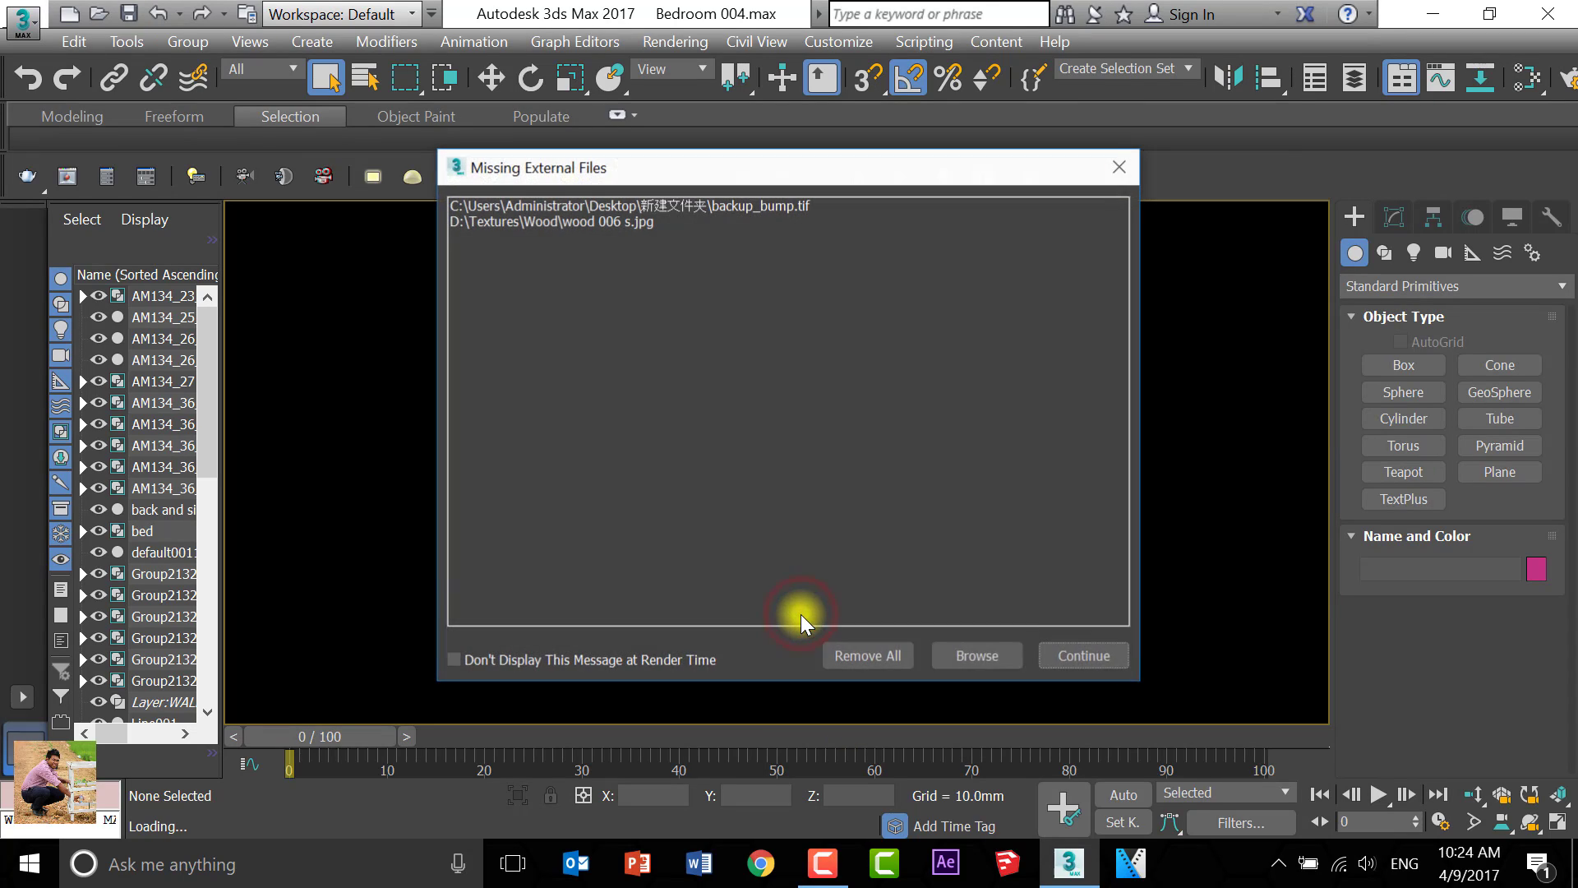
pyautogui.click(1065, 658)
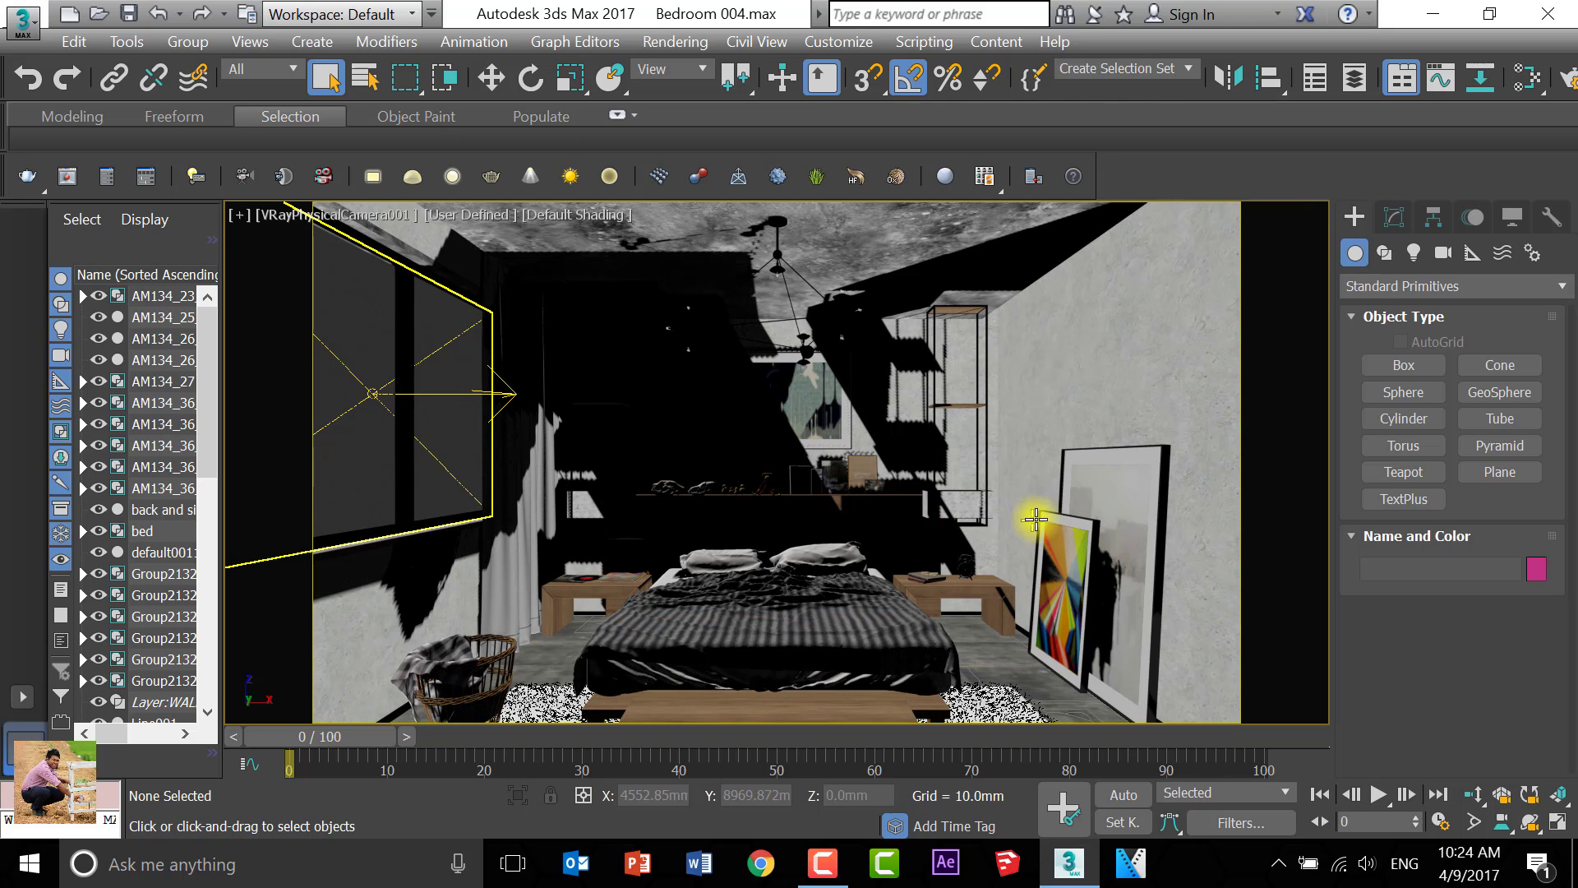
# Set the VRayPhysicalCamera001 view's shading from High Quality to Standard to show textures.
pyautogui.click(485, 212)
pyautogui.click(552, 263)
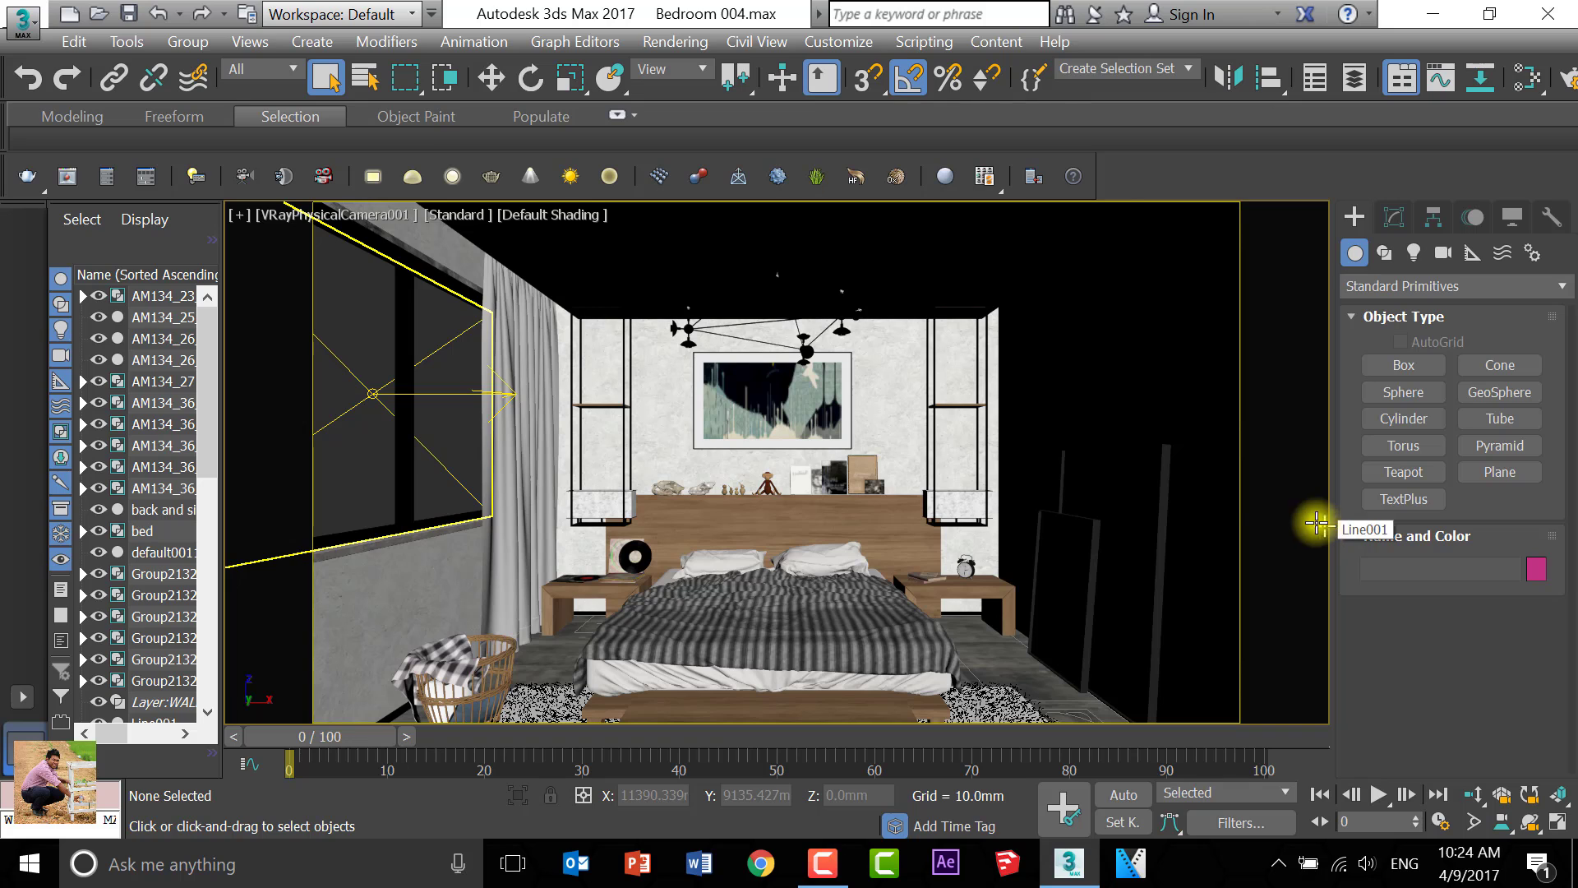
pyautogui.click(465, 218)
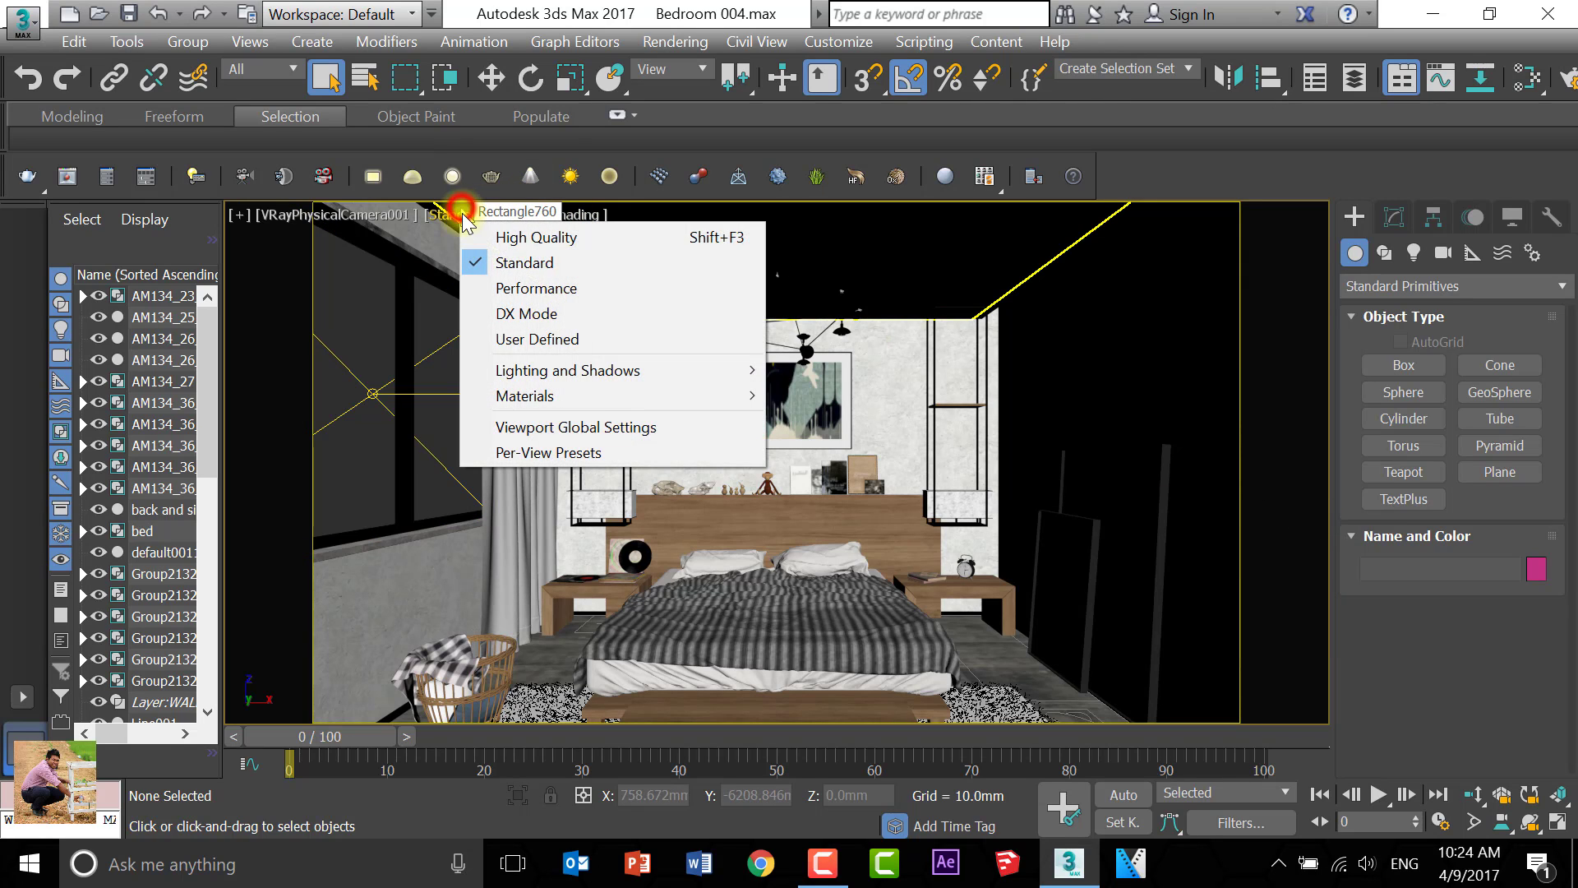
pyautogui.click(523, 289)
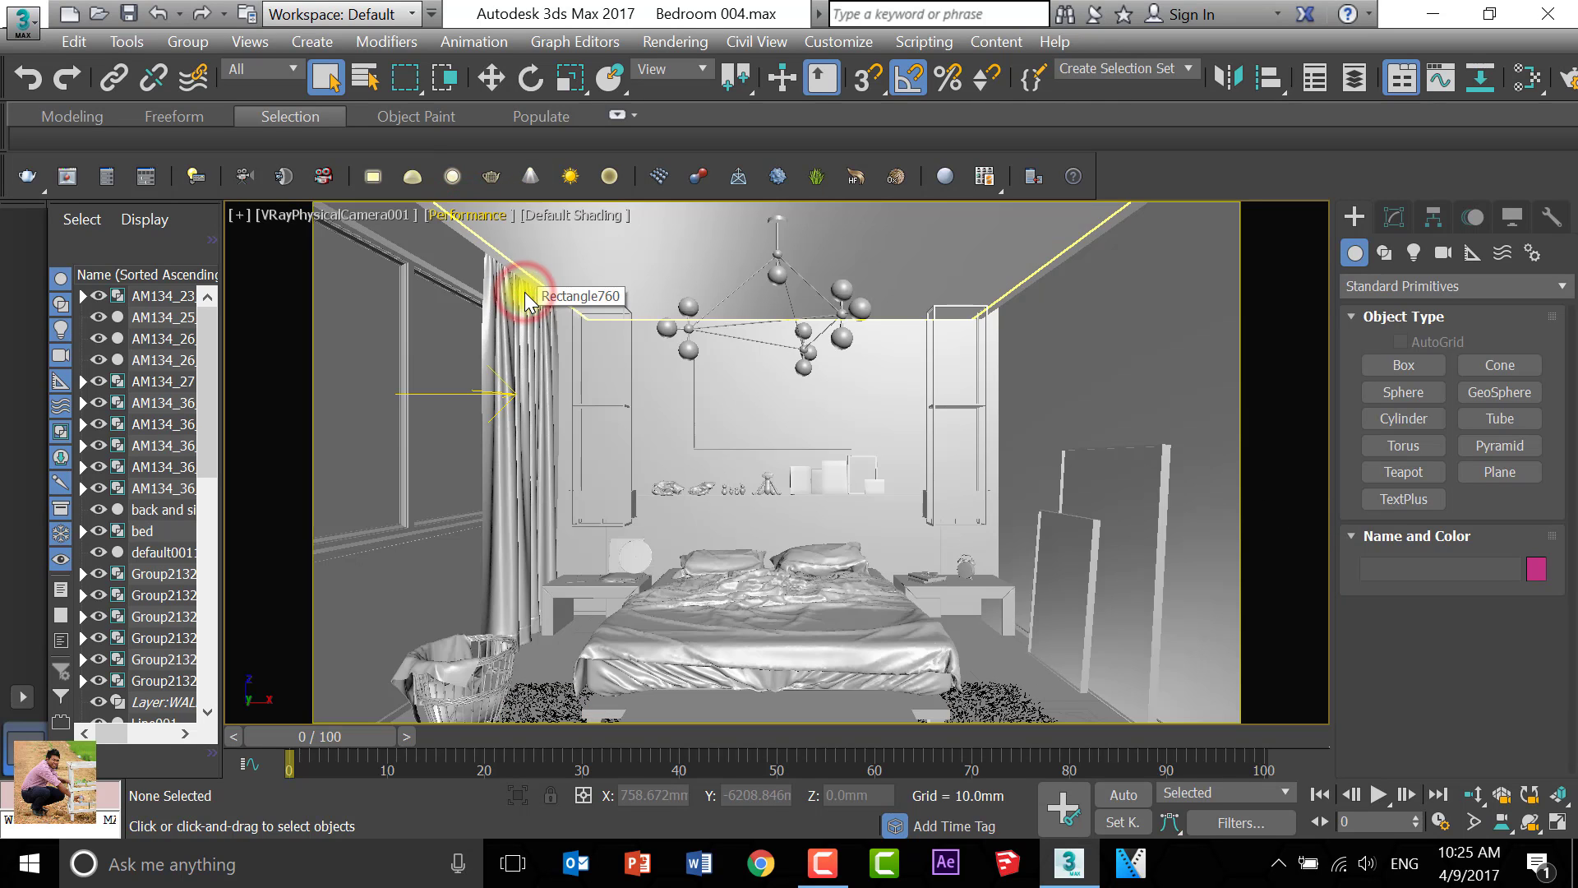
pyautogui.click(477, 212)
pyautogui.click(493, 215)
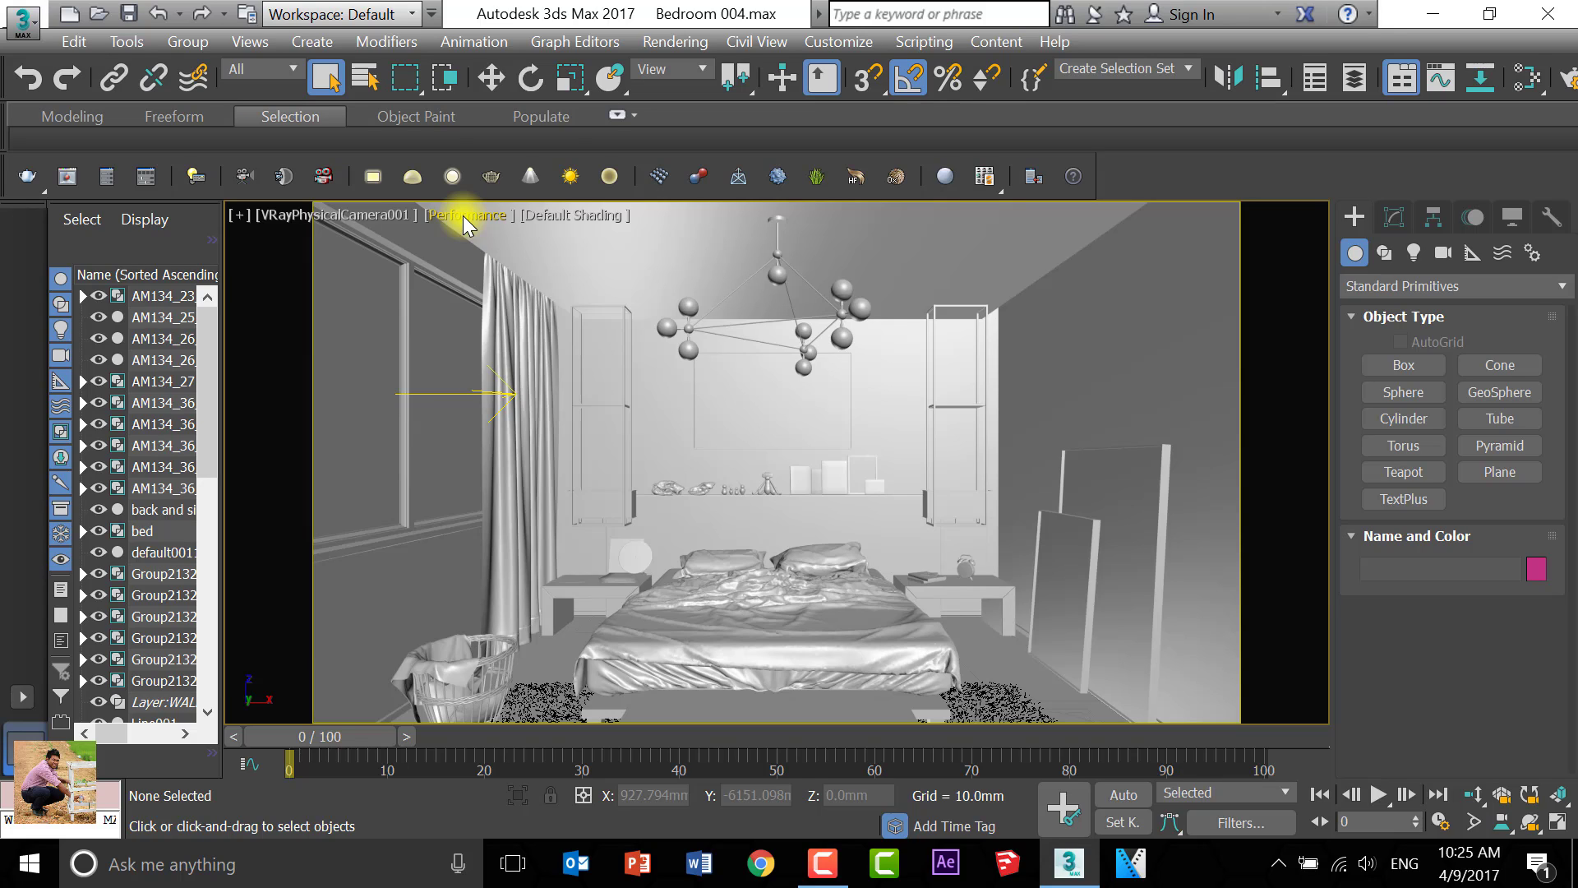
pyautogui.click(463, 218)
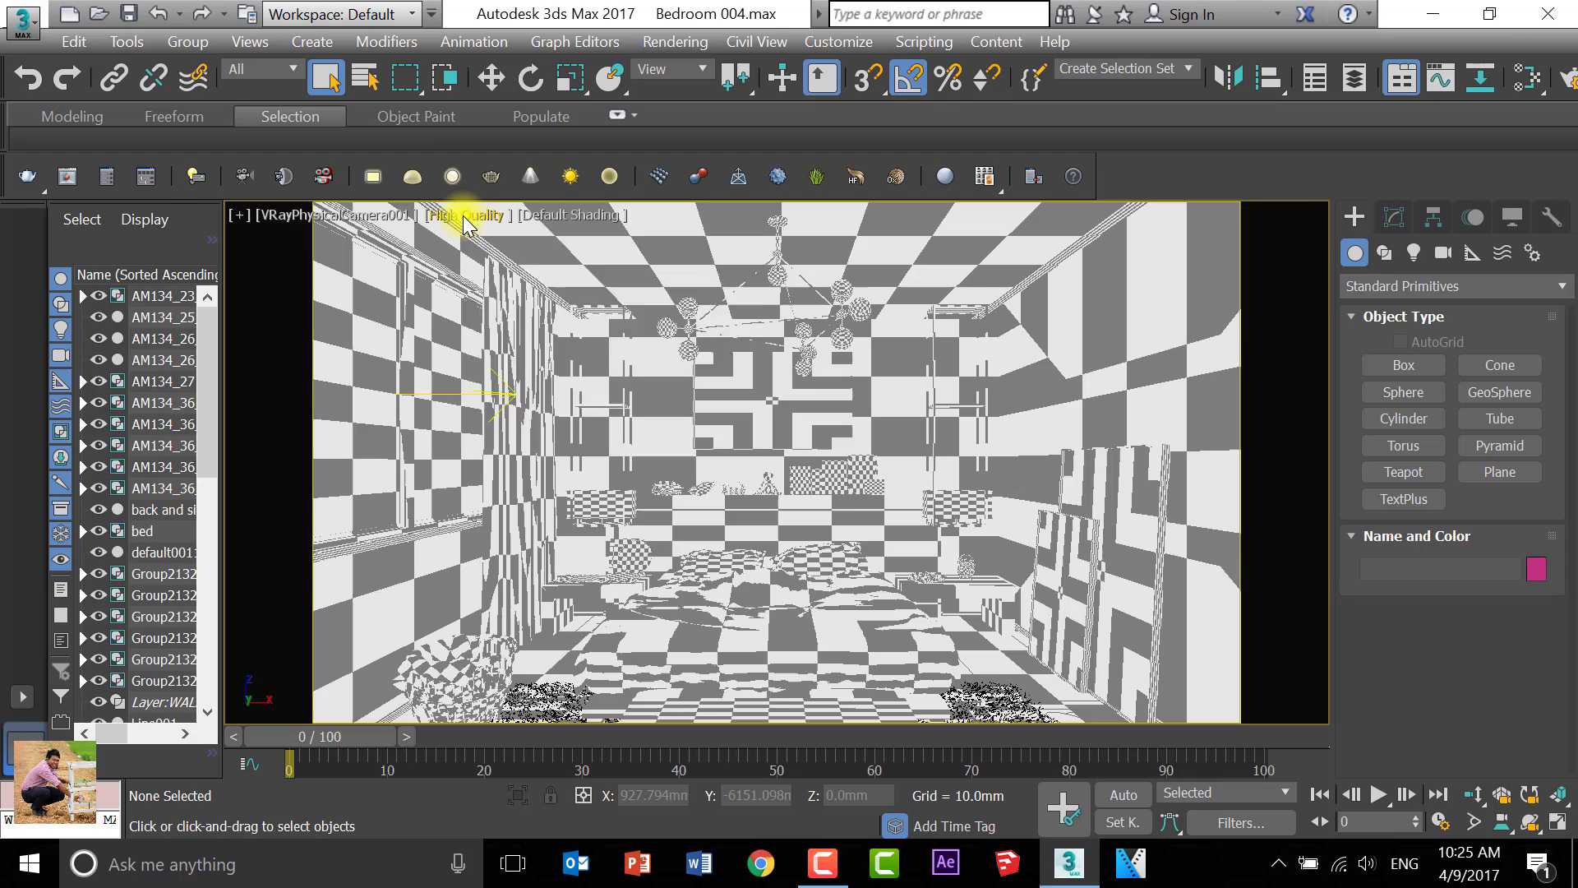
pyautogui.click(526, 262)
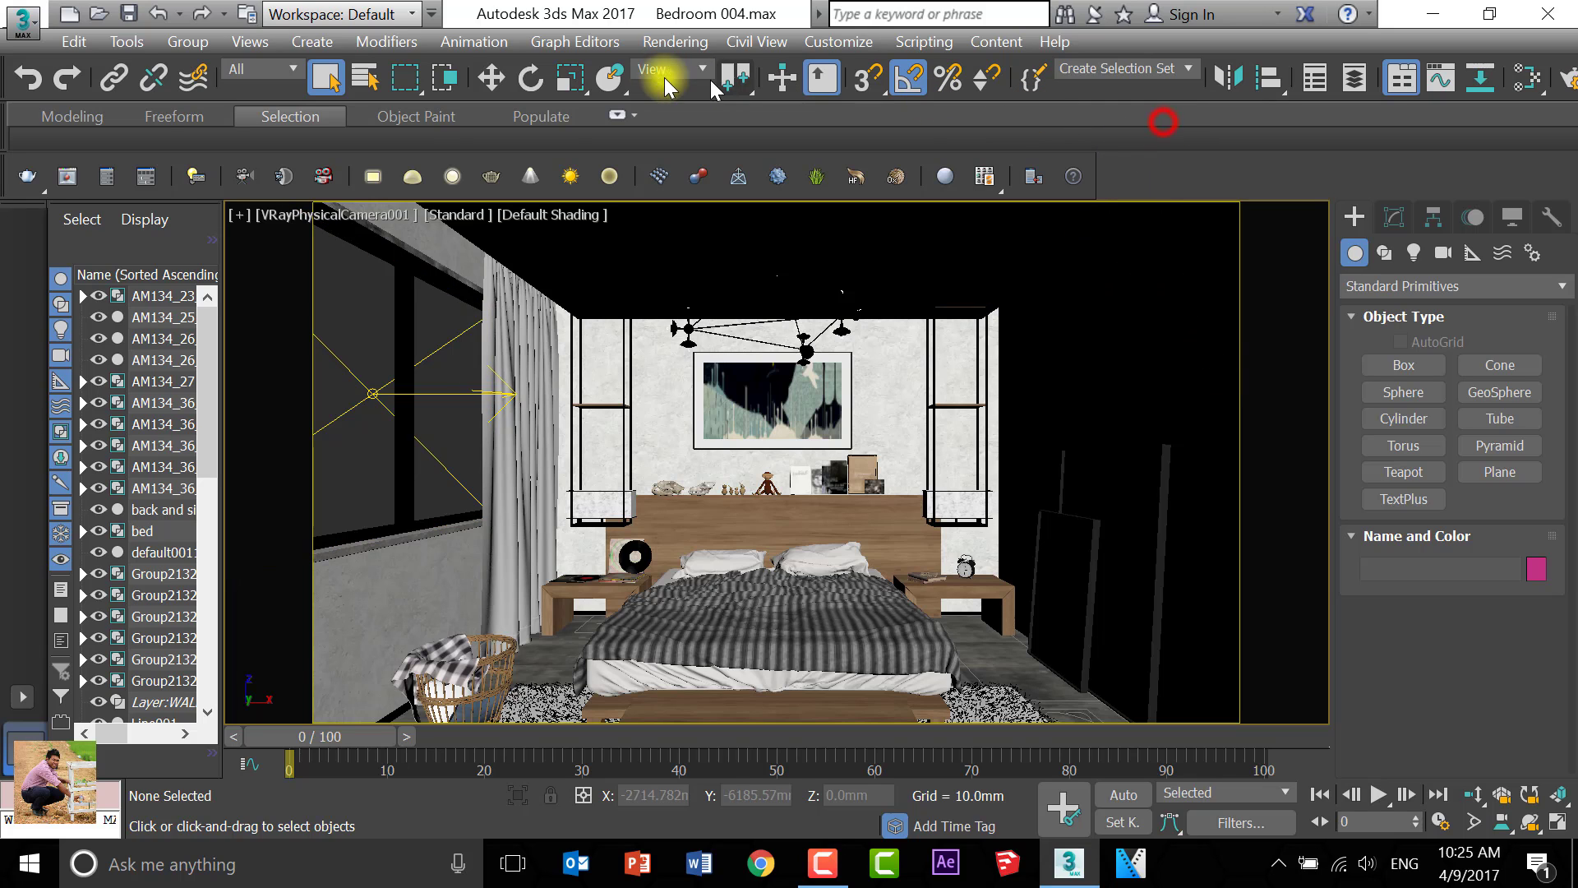
pyautogui.click(661, 43)
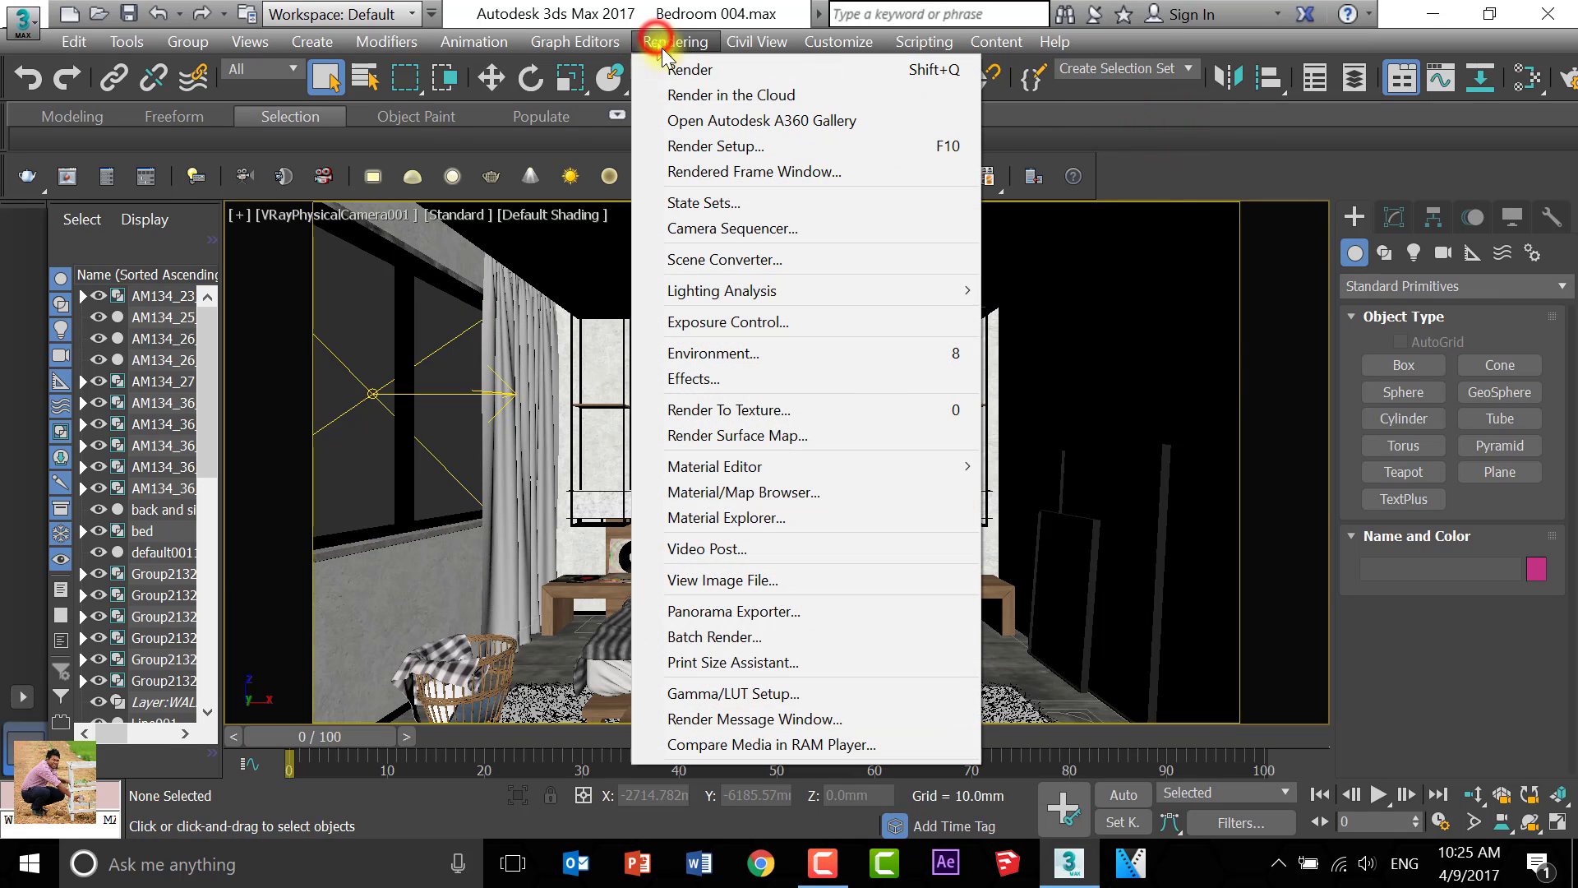
# In Render Setup's Common tab, set the output size to the 1920x1080 preset.
pyautogui.click(736, 153)
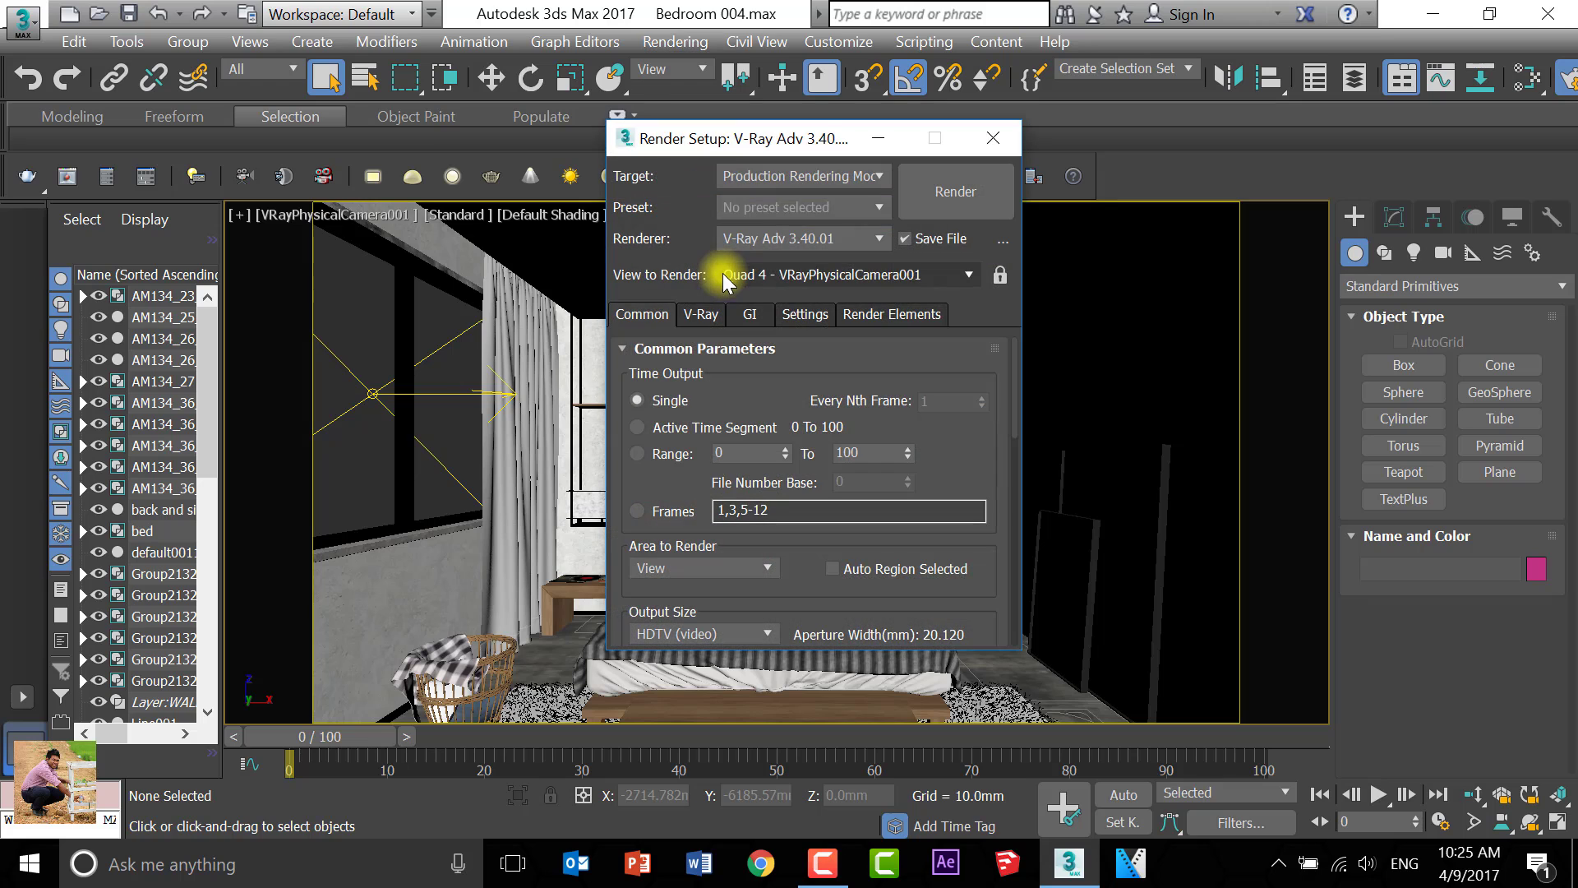
pyautogui.click(650, 314)
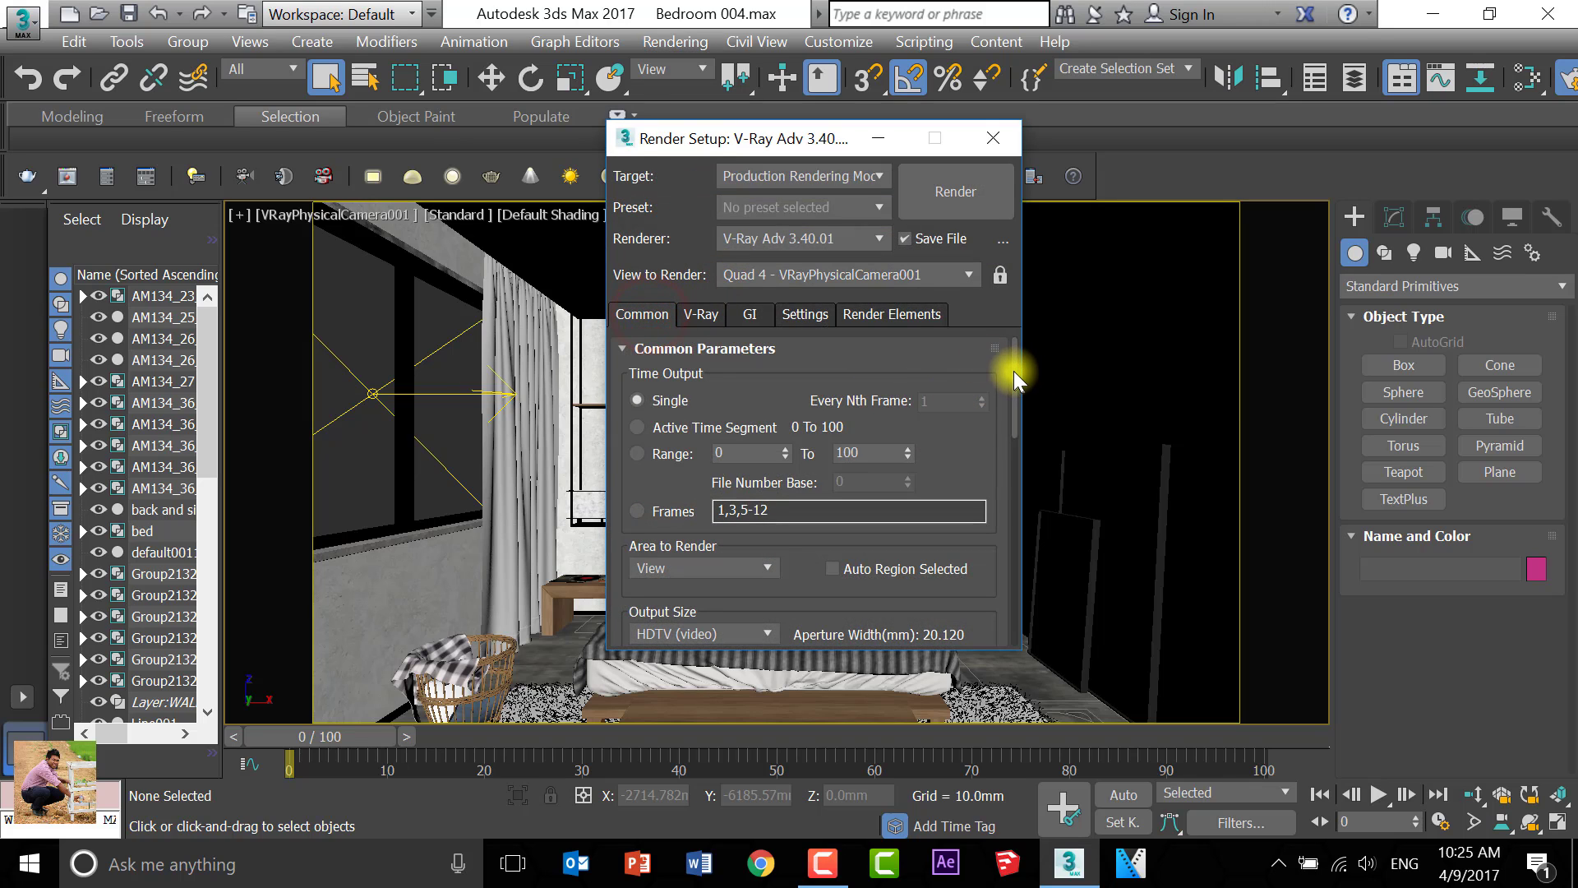
pyautogui.moveTo(1013, 371); pyautogui.dragTo(1016, 429)
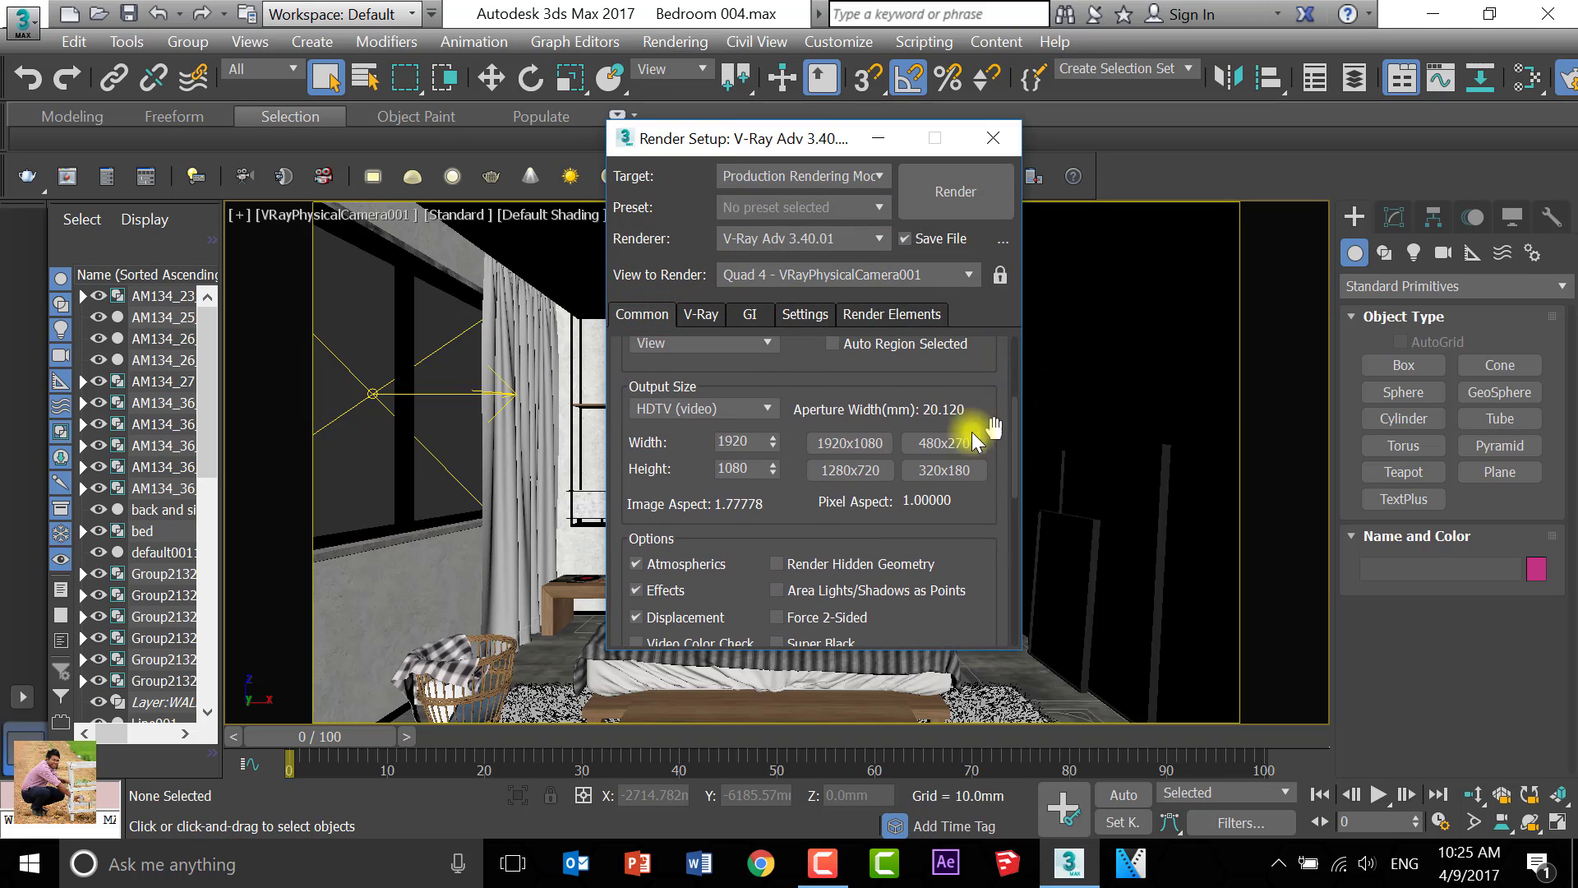
pyautogui.click(853, 446)
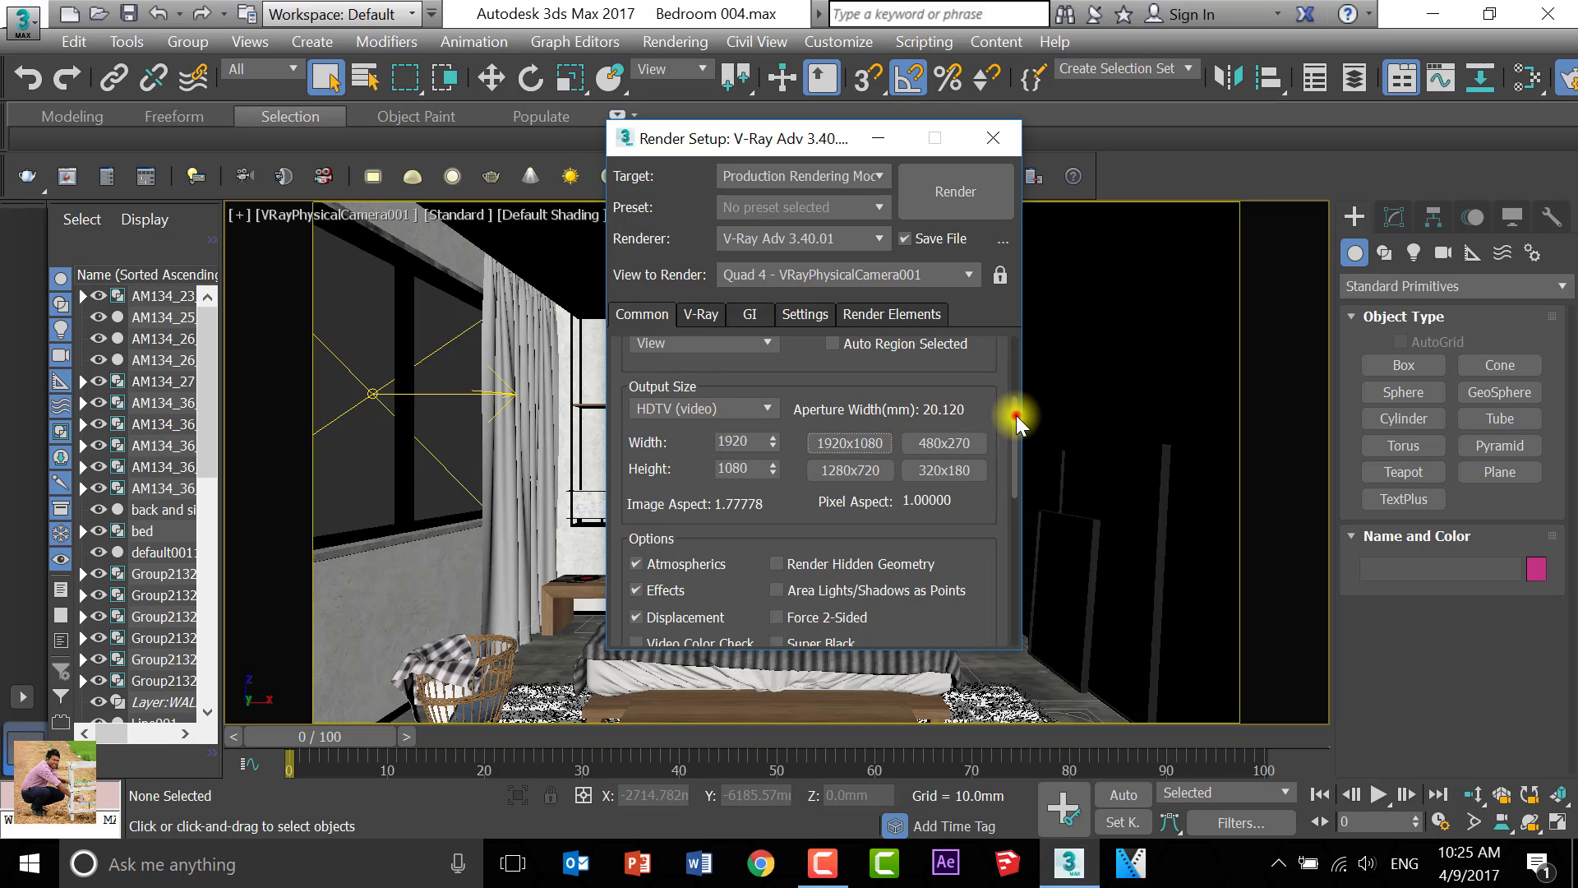
pyautogui.moveTo(1016, 416); pyautogui.dragTo(1014, 550)
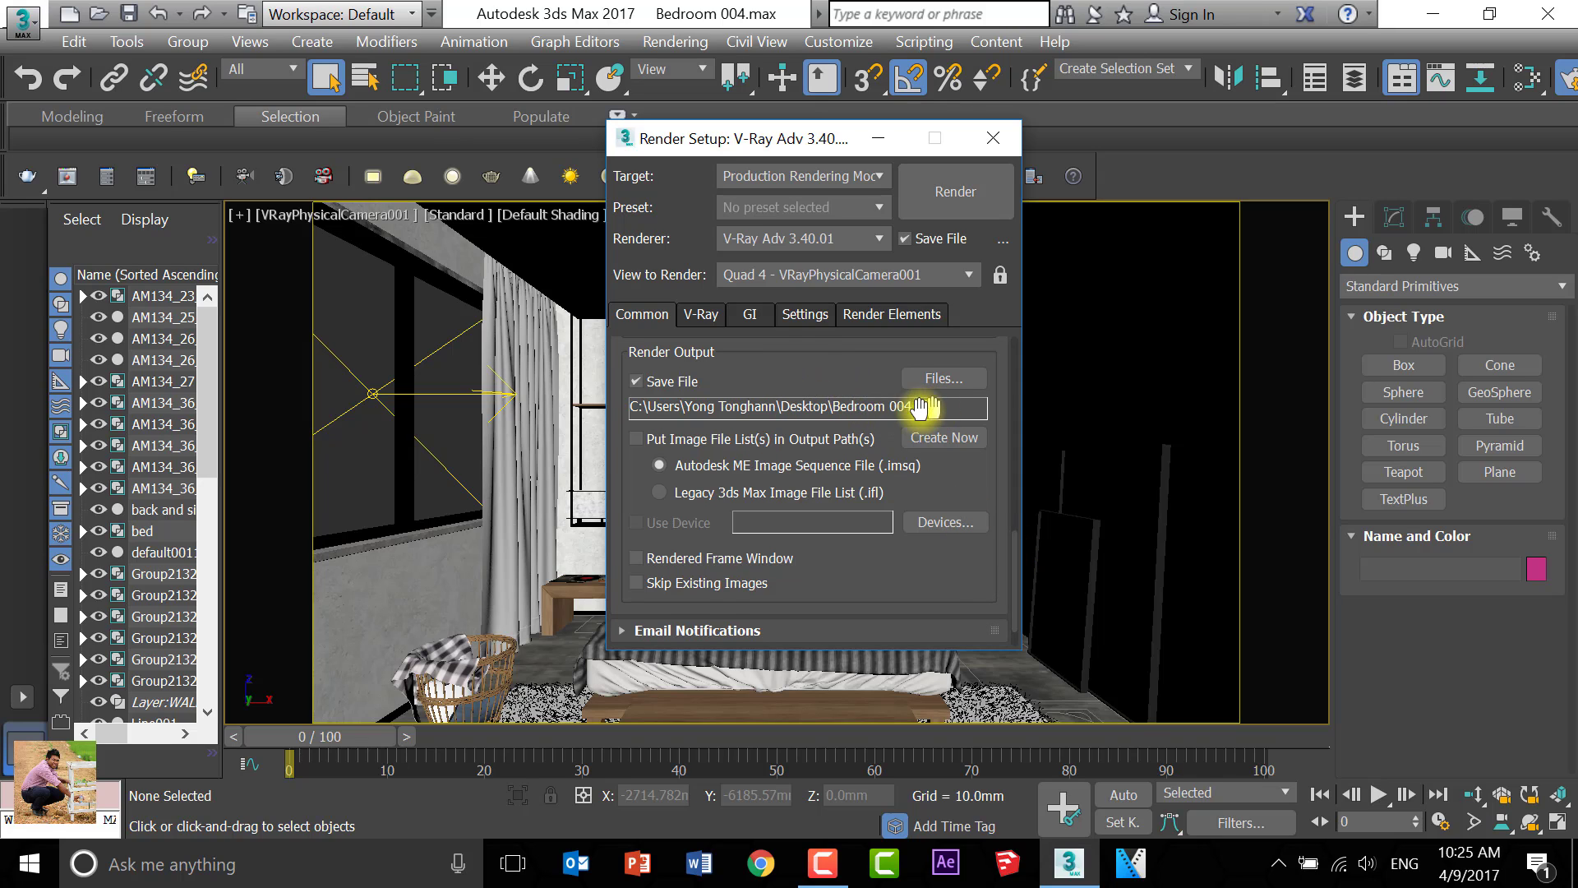
# Review the V-Ray frame buffer, image sampler and Global DMC rollouts, keeping Advanced mode.
pyautogui.click(704, 317)
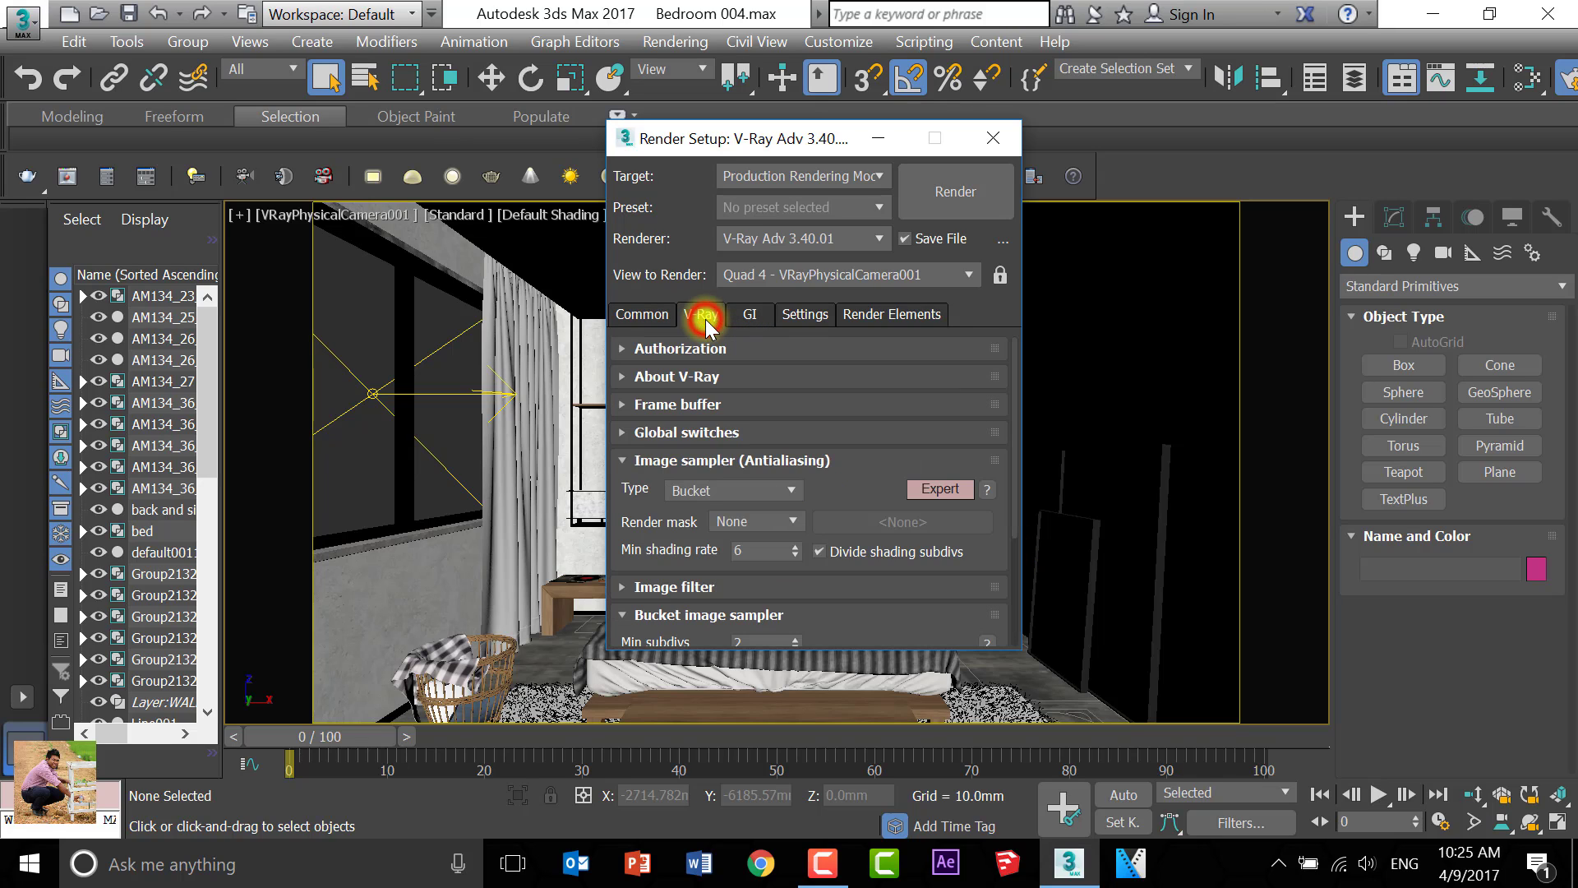
pyautogui.click(693, 415)
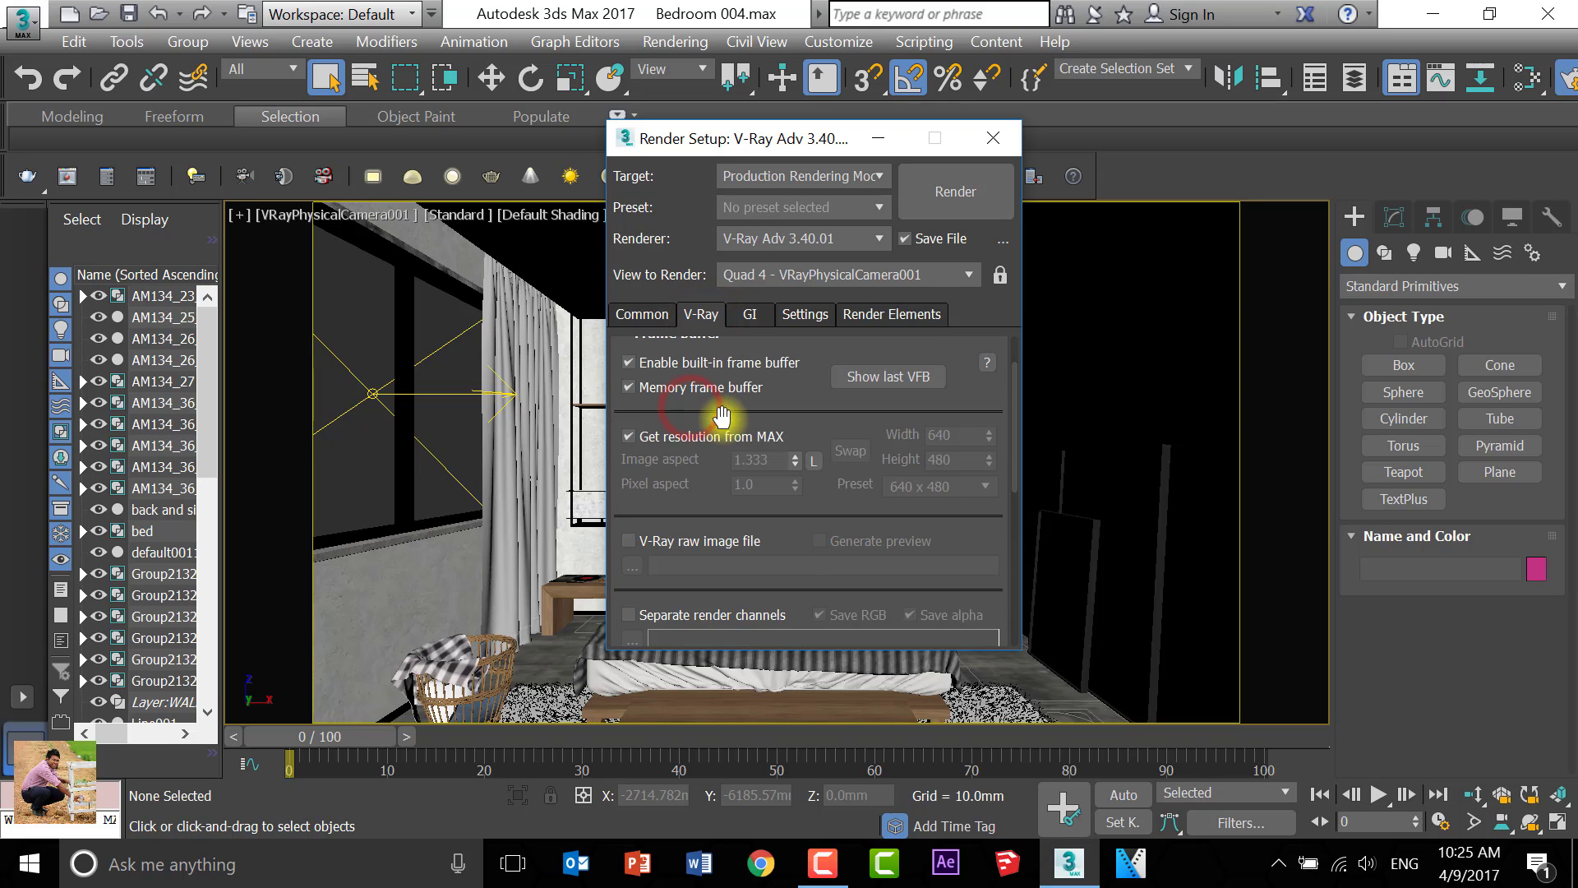
pyautogui.moveTo(1019, 402); pyautogui.dragTo(999, 497)
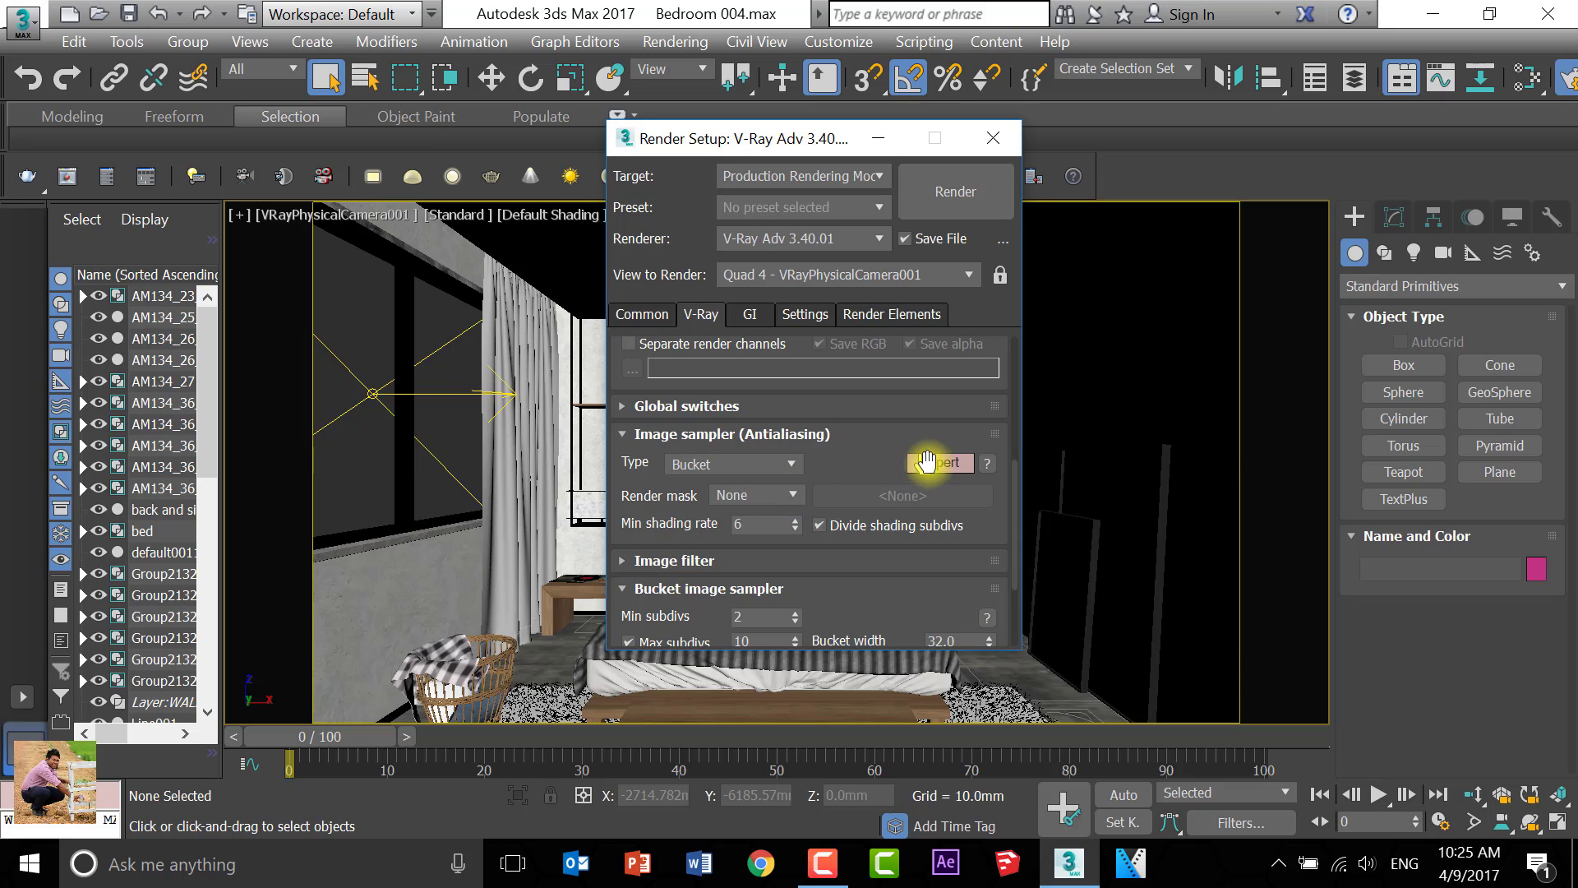
pyautogui.click(937, 462)
pyautogui.click(958, 462)
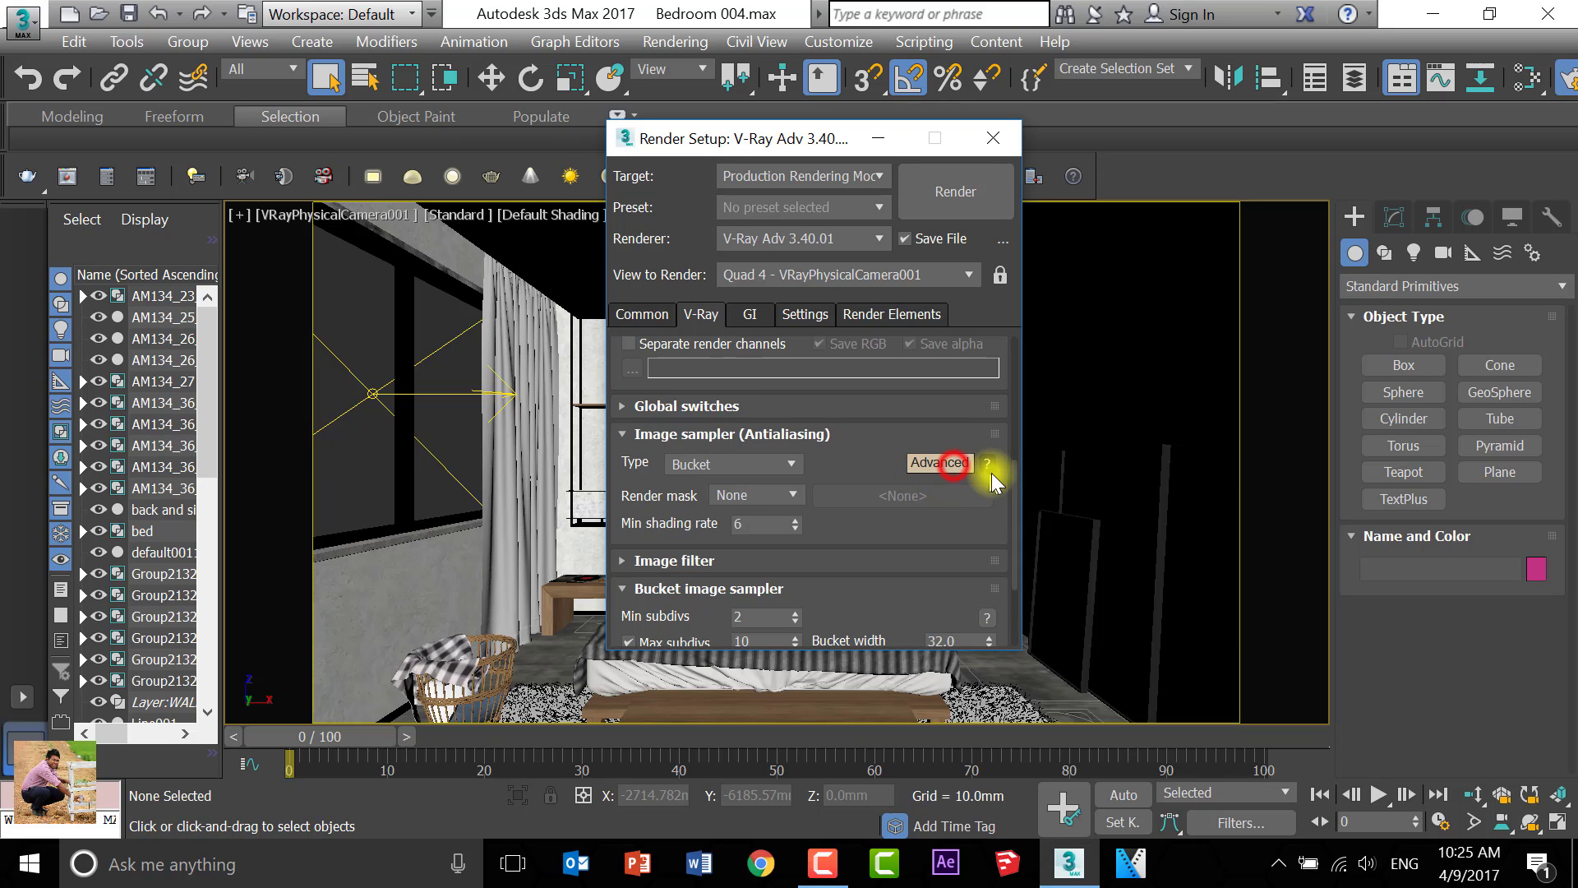
pyautogui.moveTo(1012, 484); pyautogui.dragTo(1004, 528)
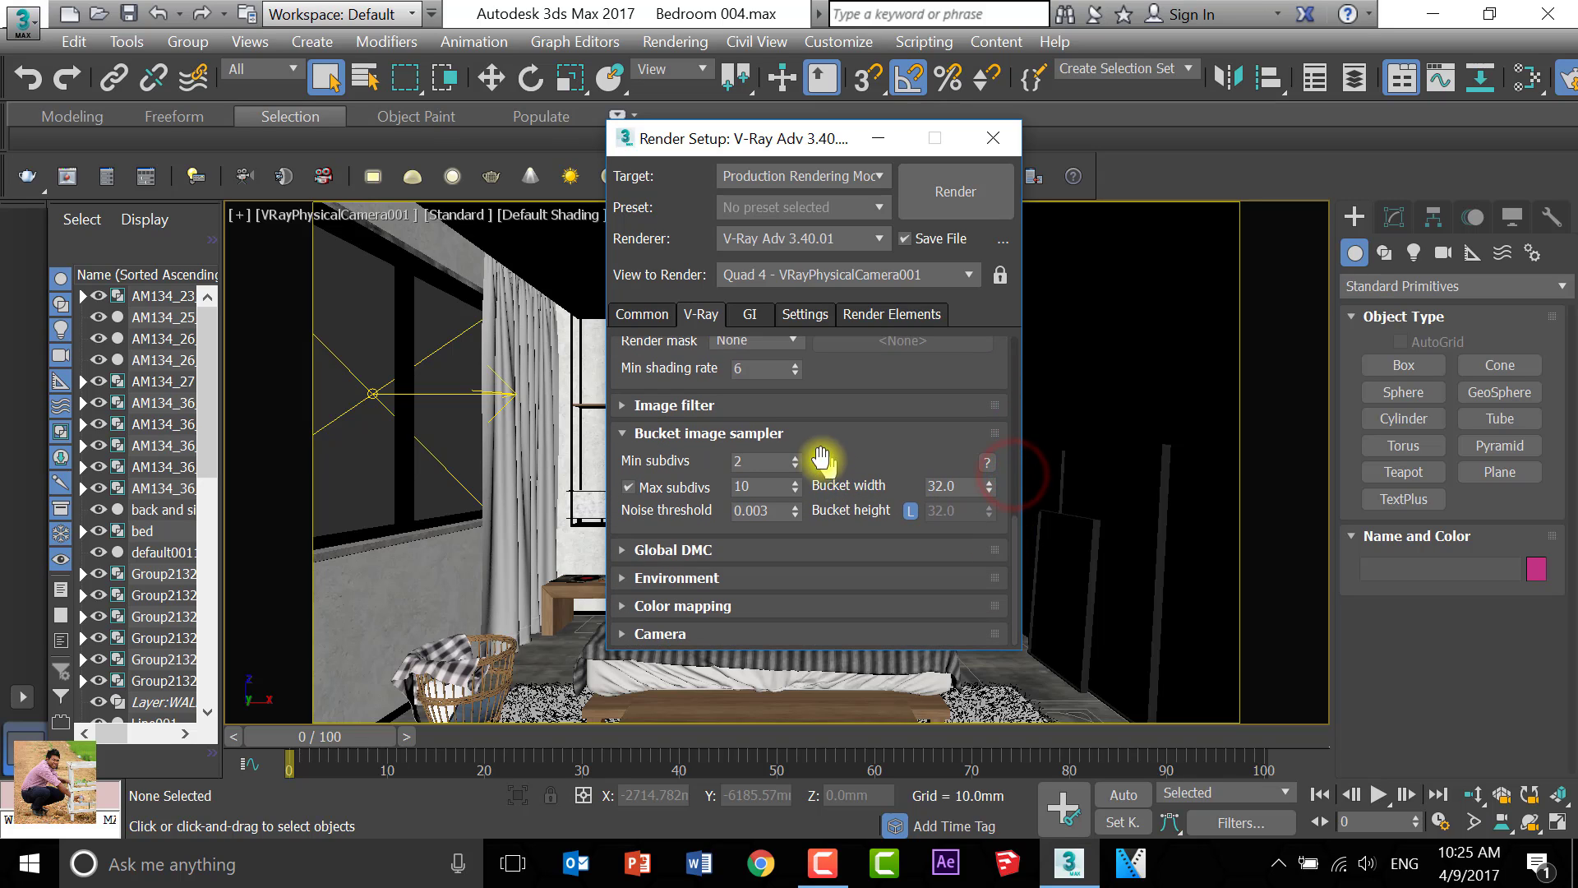
pyautogui.click(793, 549)
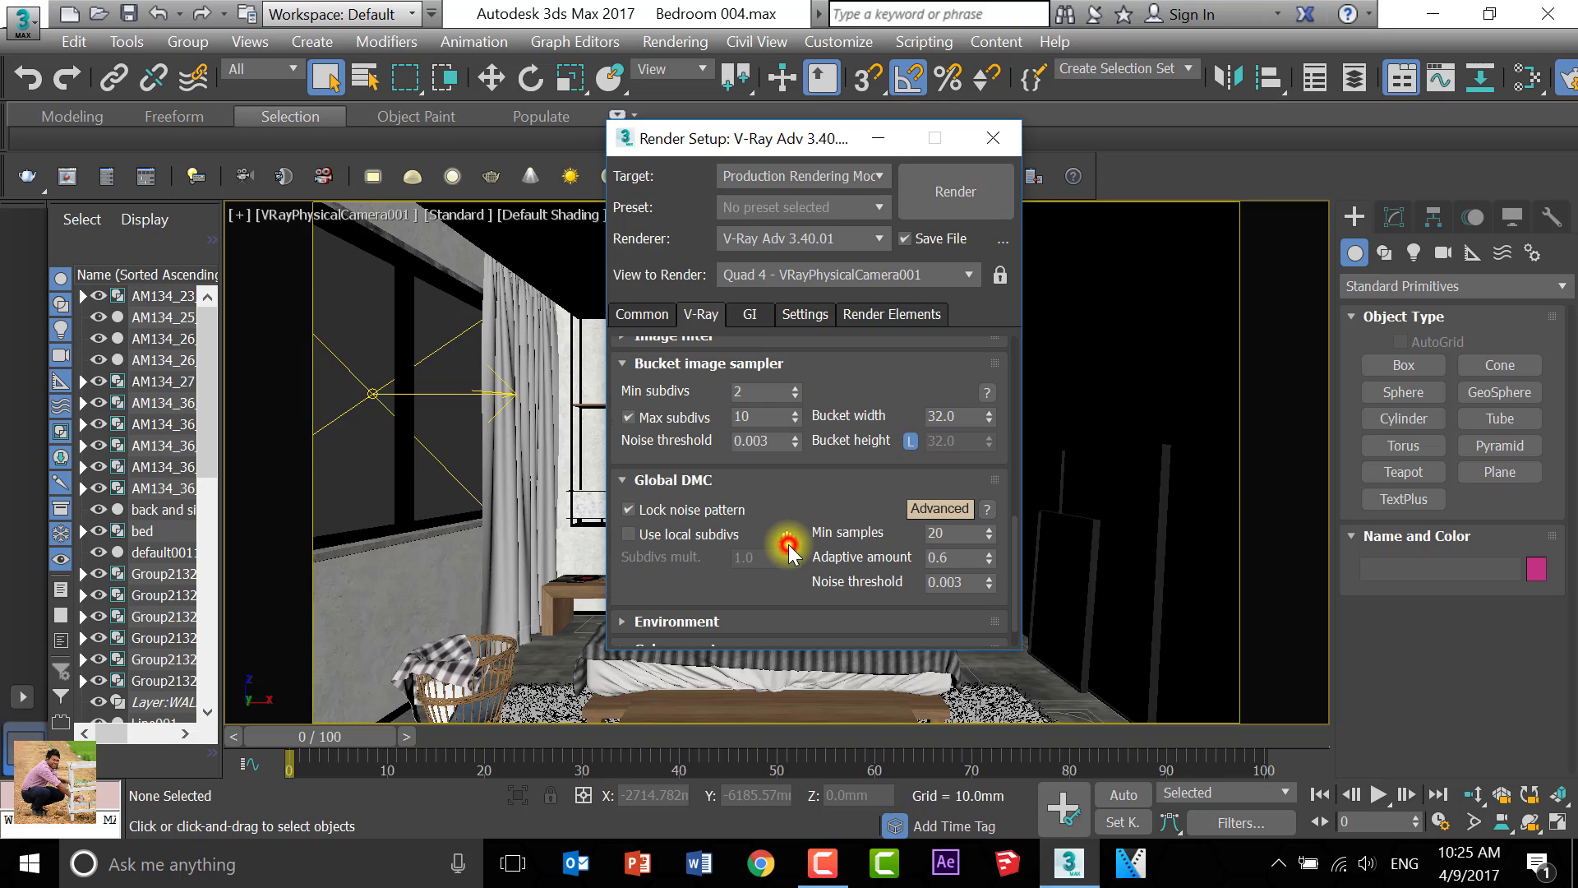
pyautogui.click(934, 511)
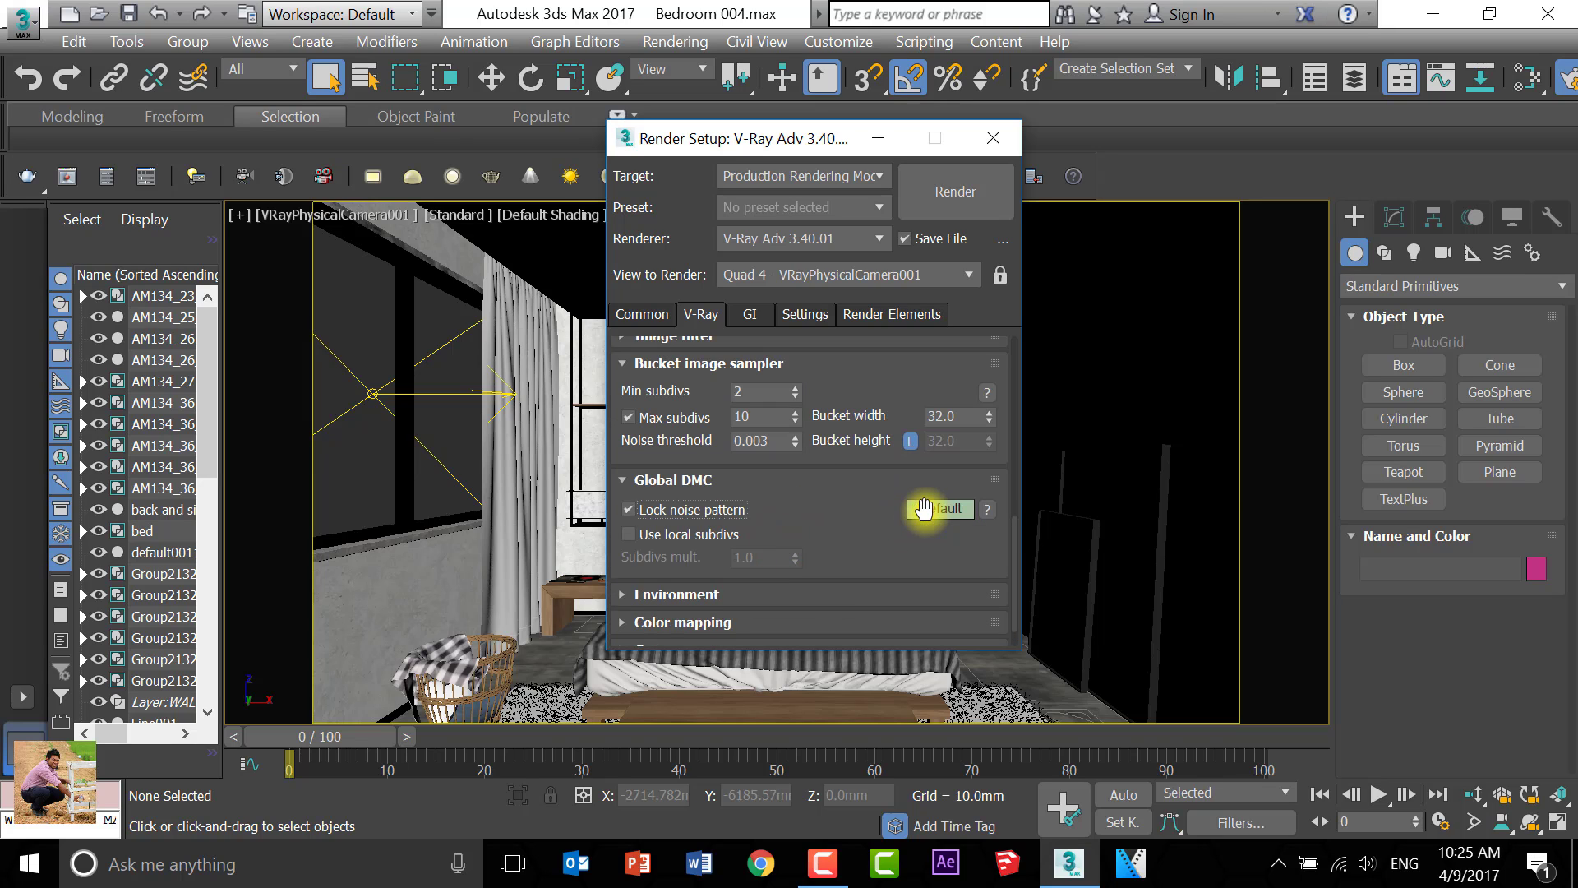
pyautogui.click(929, 508)
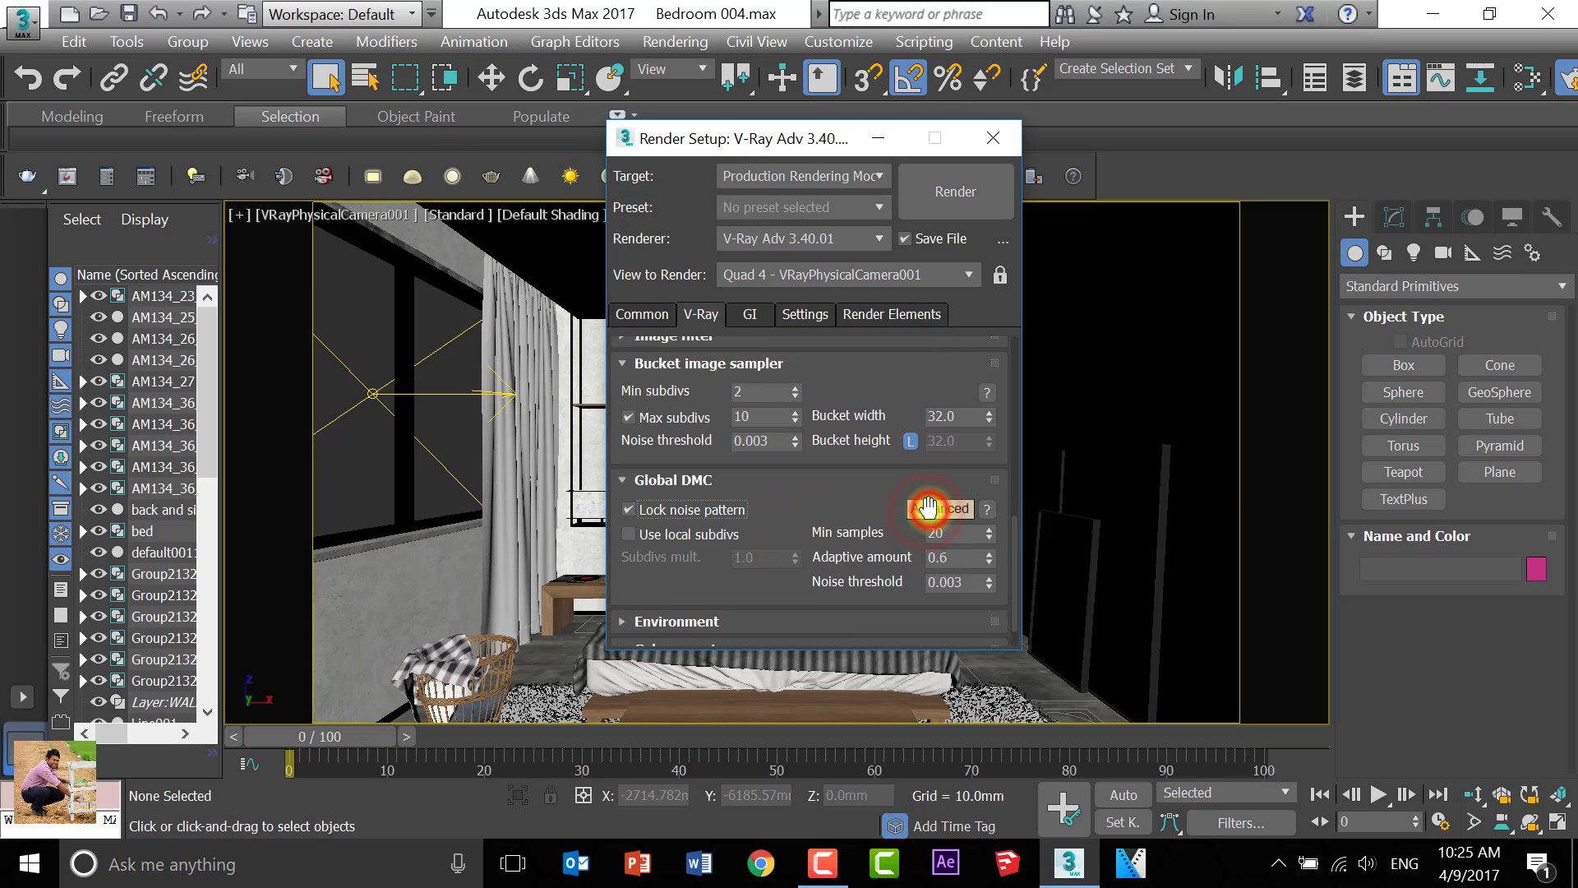
pyautogui.click(1015, 523)
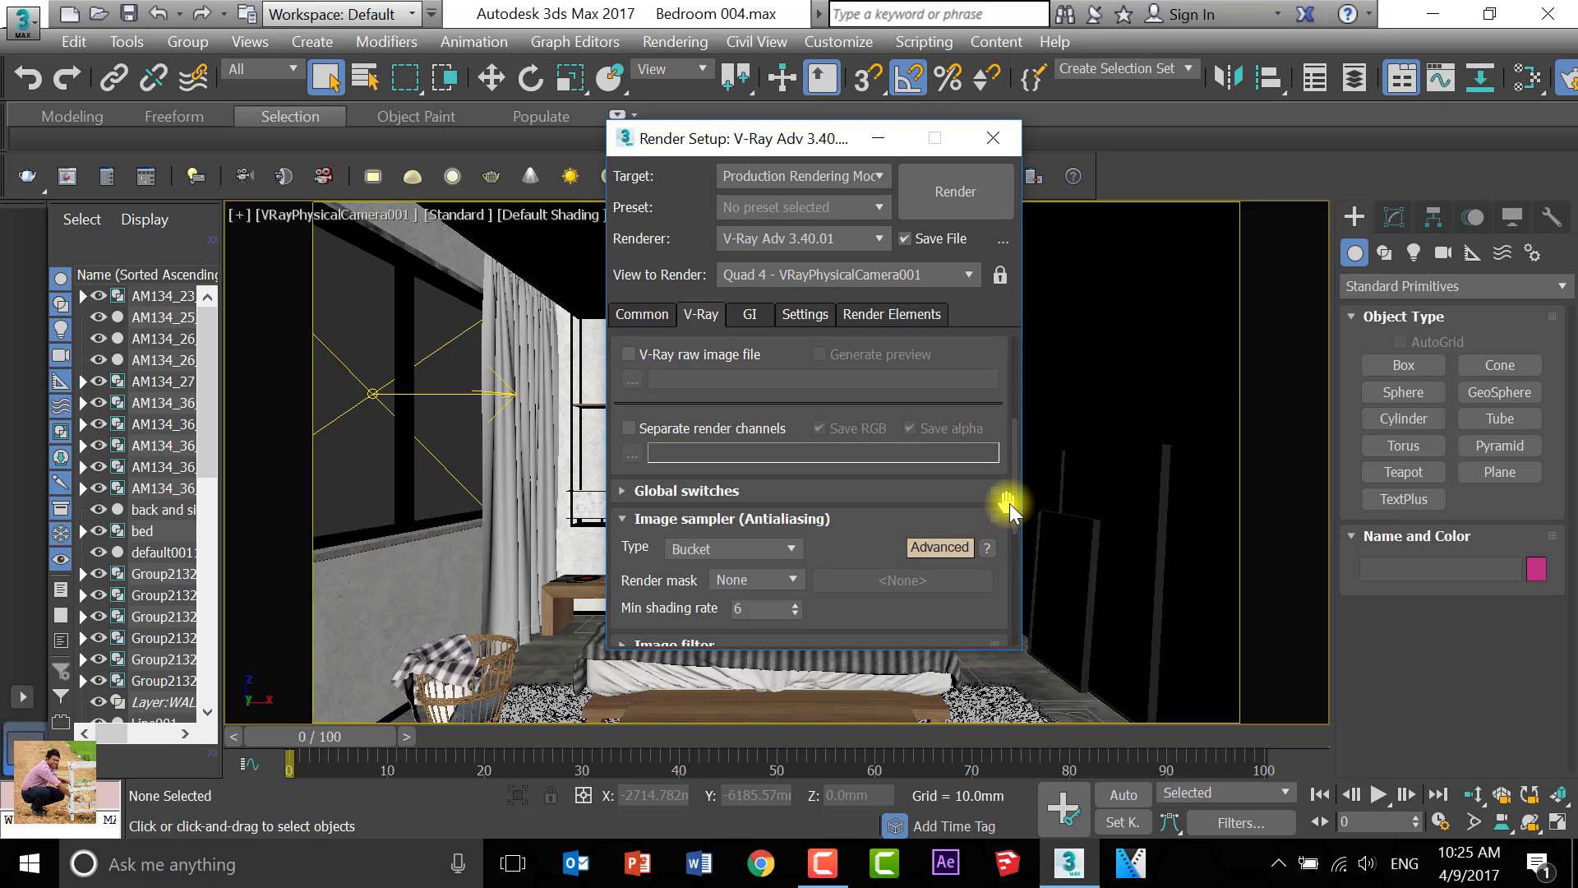
pyautogui.moveTo(1013, 503); pyautogui.dragTo(1007, 608)
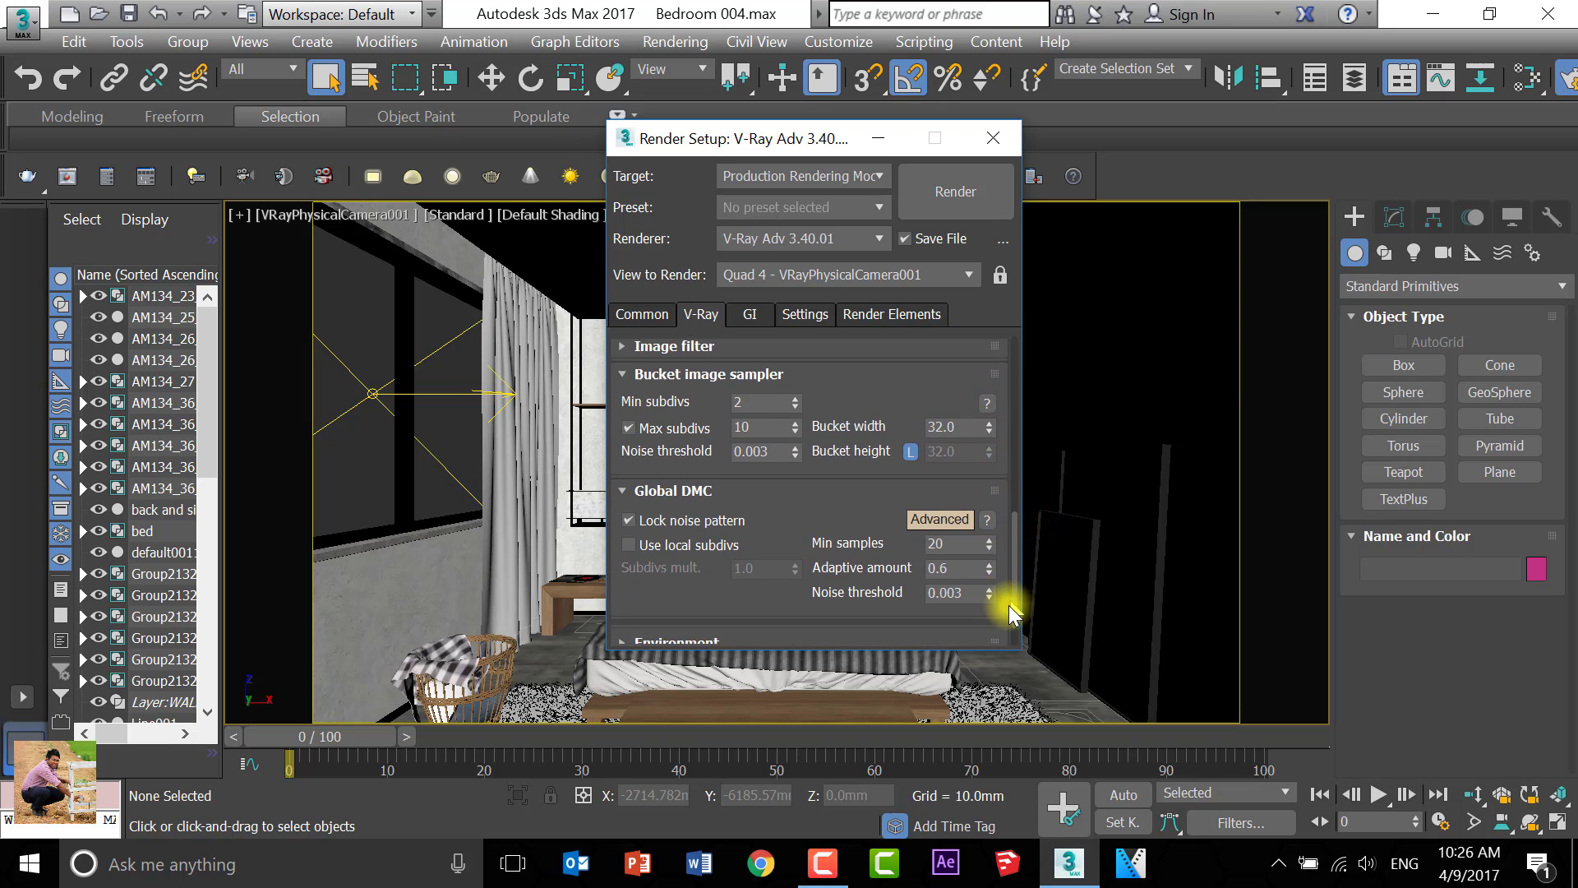
# Expand the Environment rollout and switch the GI environment override back on.
pyautogui.click(702, 583)
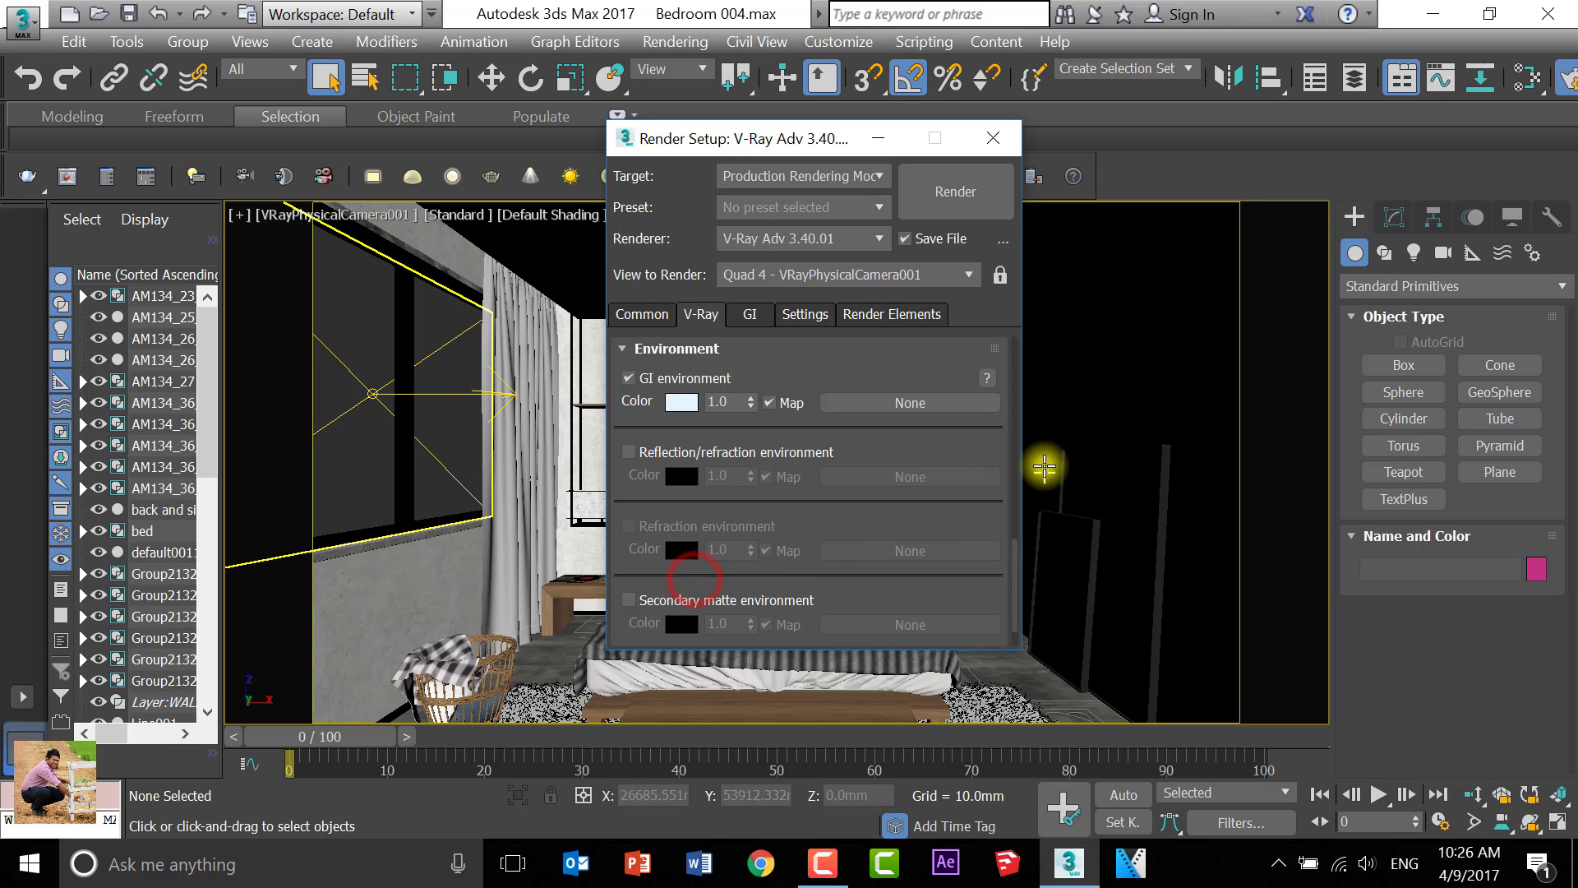
pyautogui.scroll(3, 1010, 569)
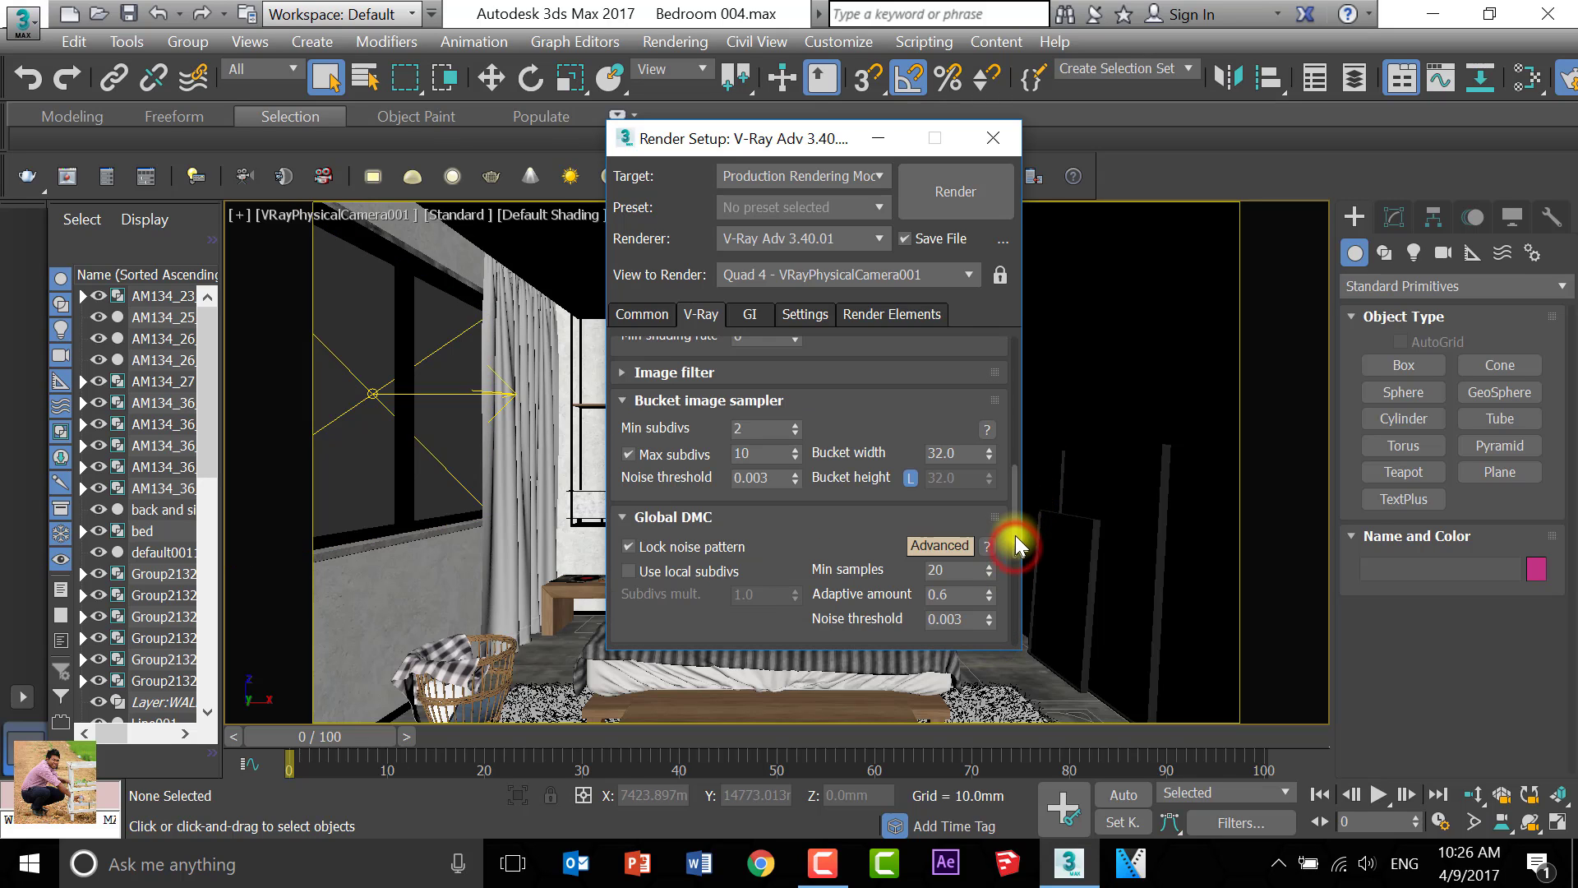
pyautogui.moveTo(1014, 535)
pyautogui.mouseDown()
pyautogui.moveTo(1017, 616)
pyautogui.moveTo(1021, 598)
pyautogui.mouseUp()
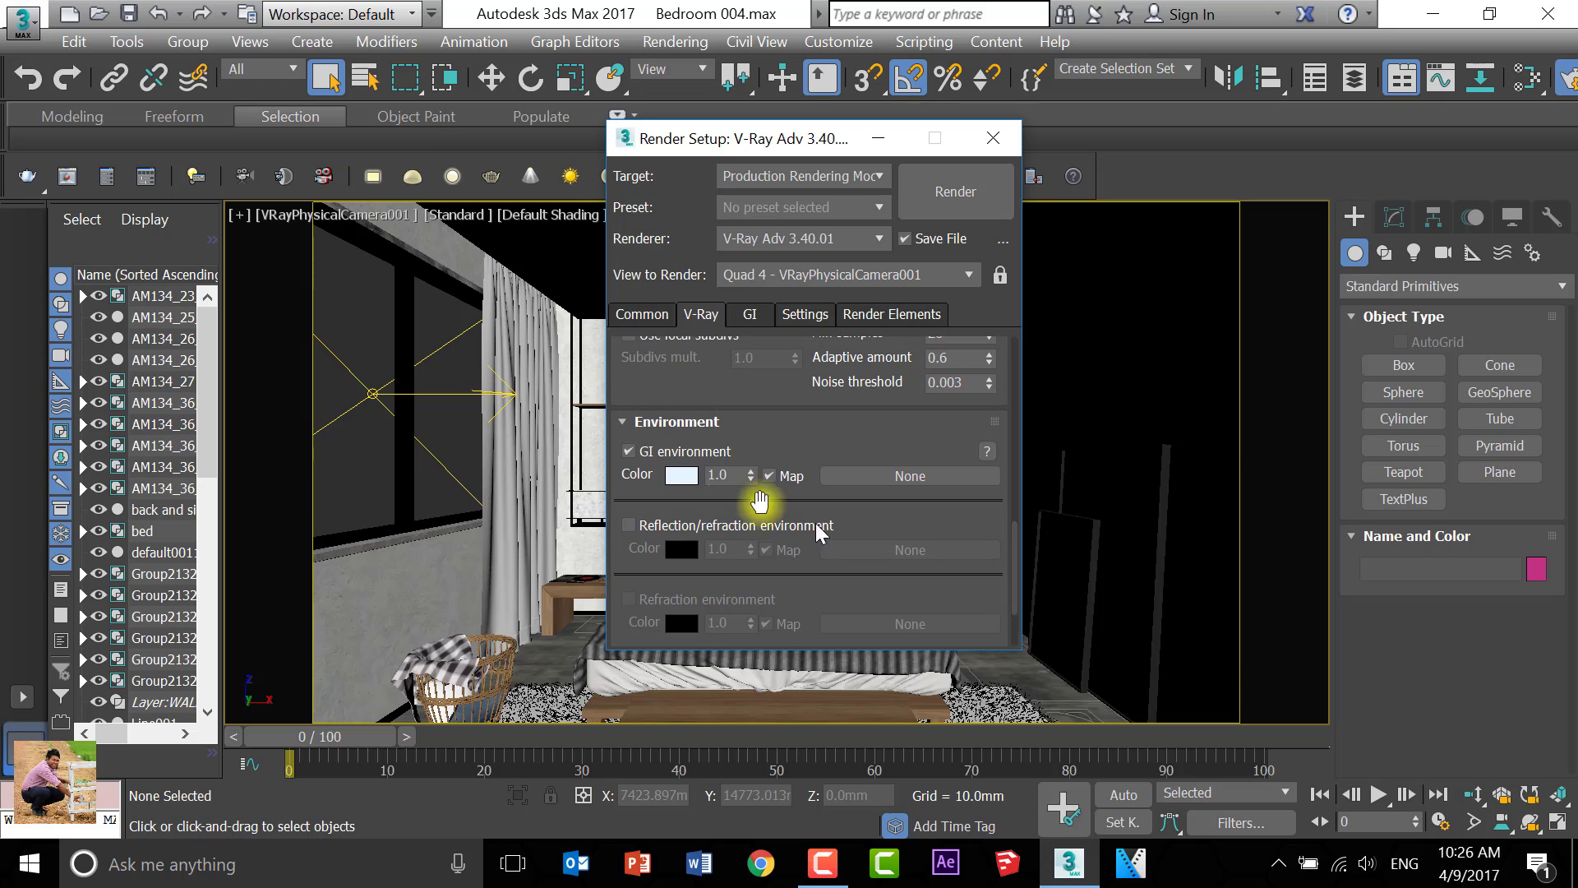
pyautogui.click(630, 452)
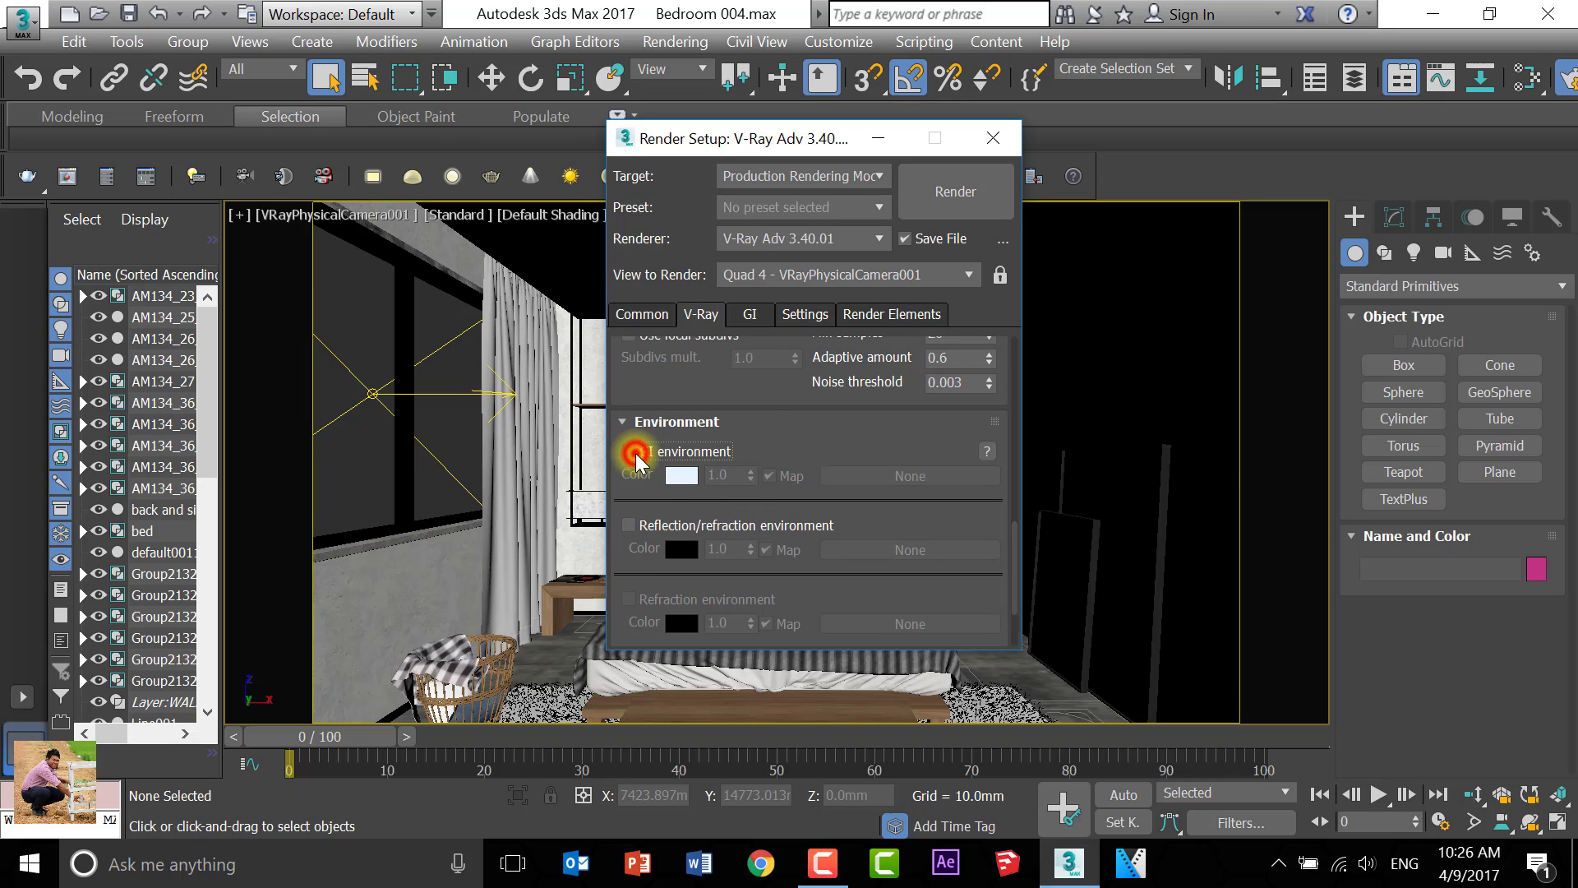
pyautogui.click(750, 314)
# Keep Irradiance map primary, Light cache secondary, and the High Irradiance map preset.
pyautogui.click(765, 403)
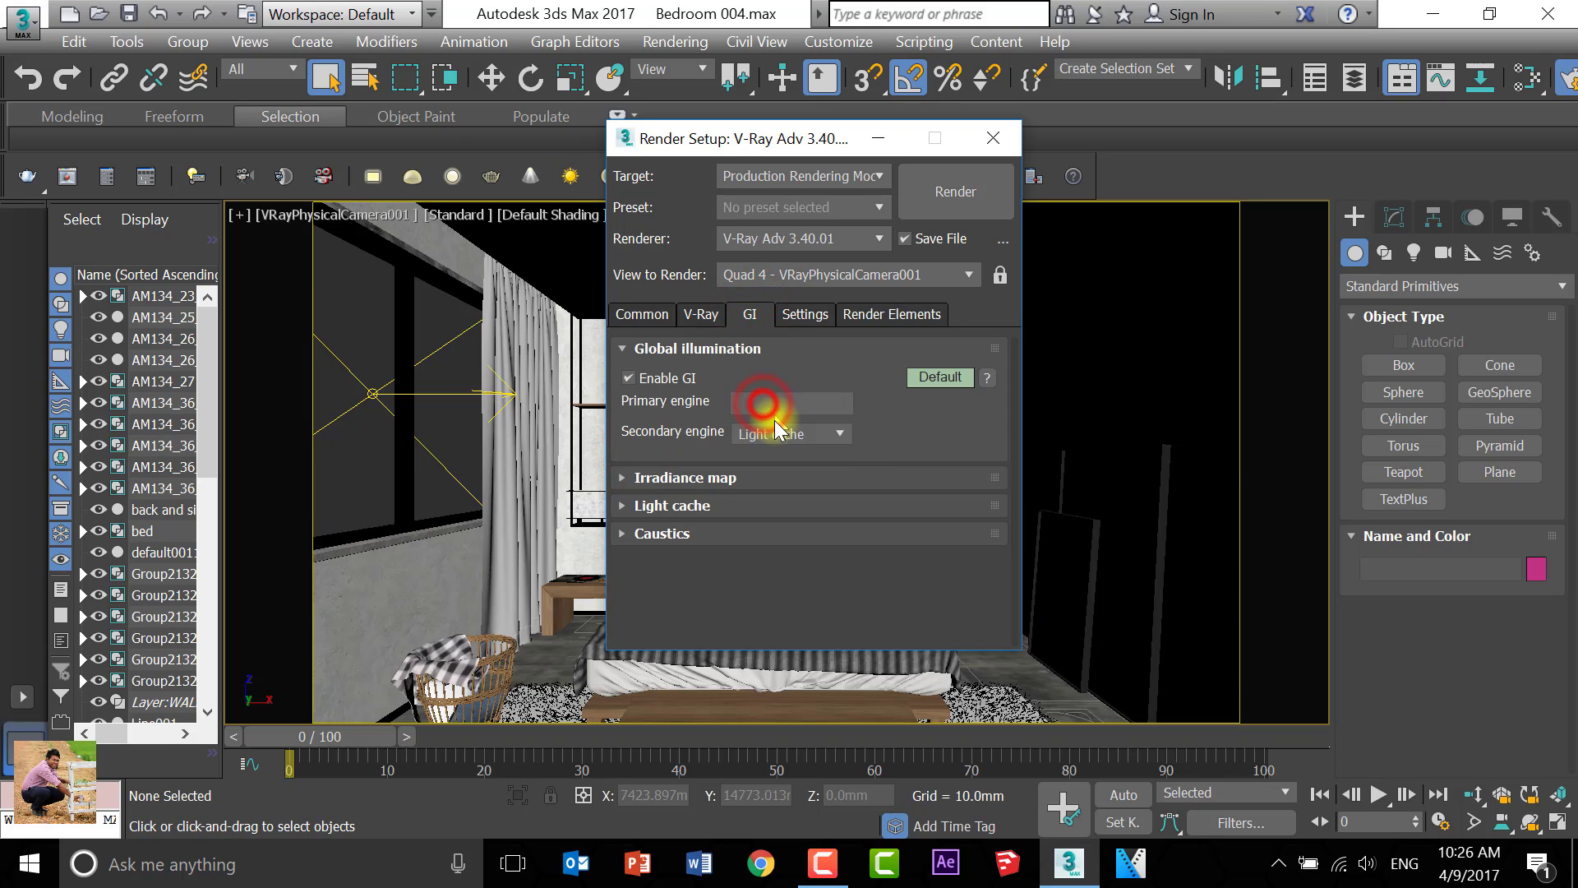
pyautogui.click(777, 434)
pyautogui.click(779, 442)
pyautogui.click(691, 475)
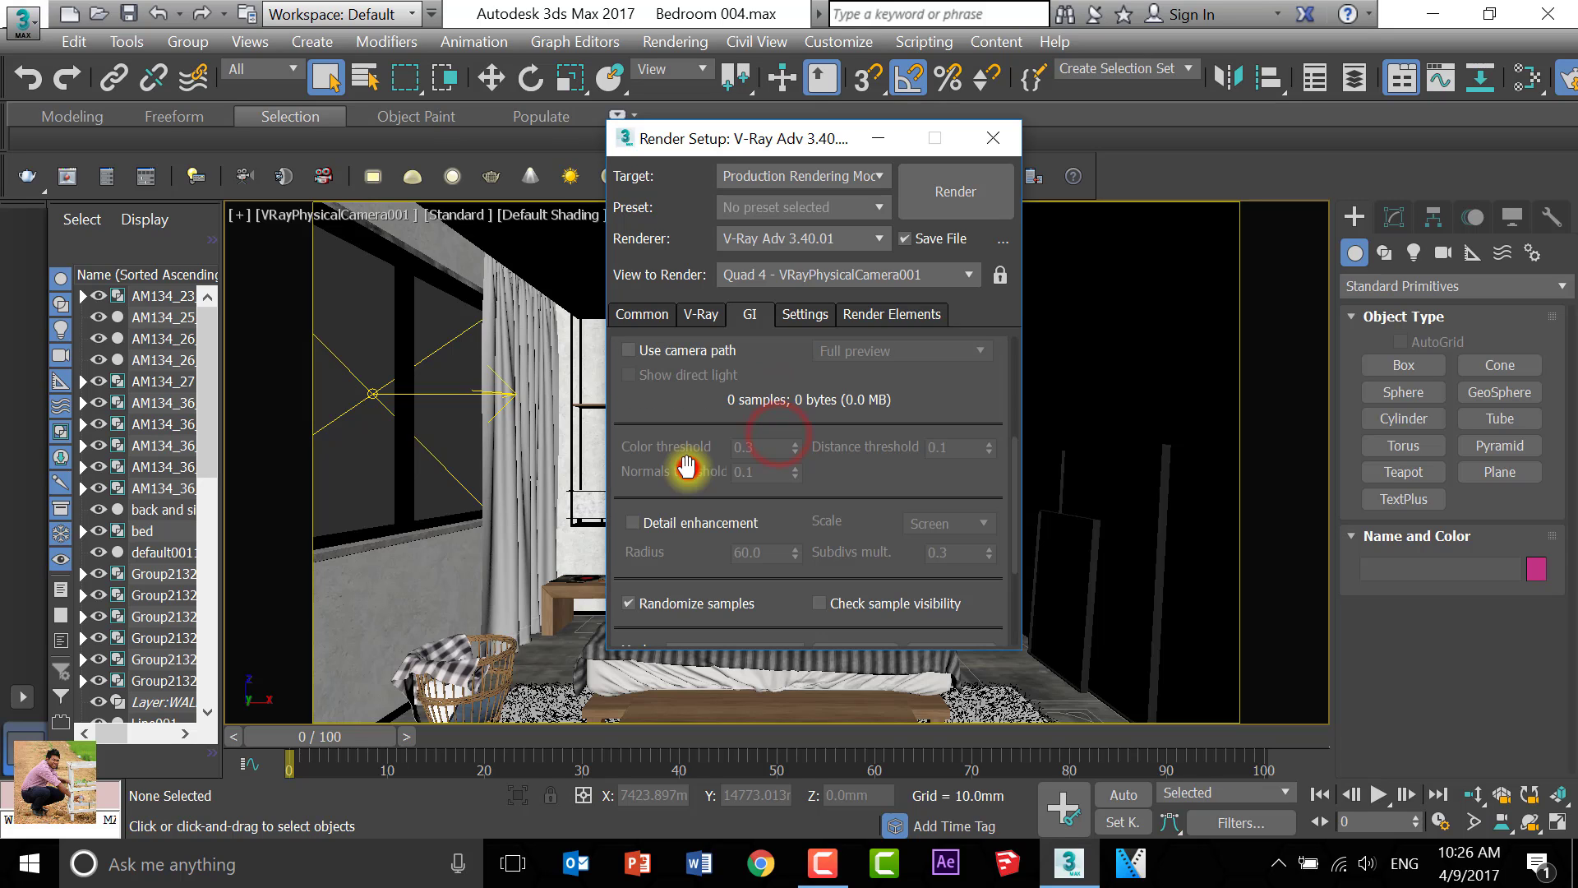
pyautogui.moveTo(1014, 493); pyautogui.dragTo(1013, 370)
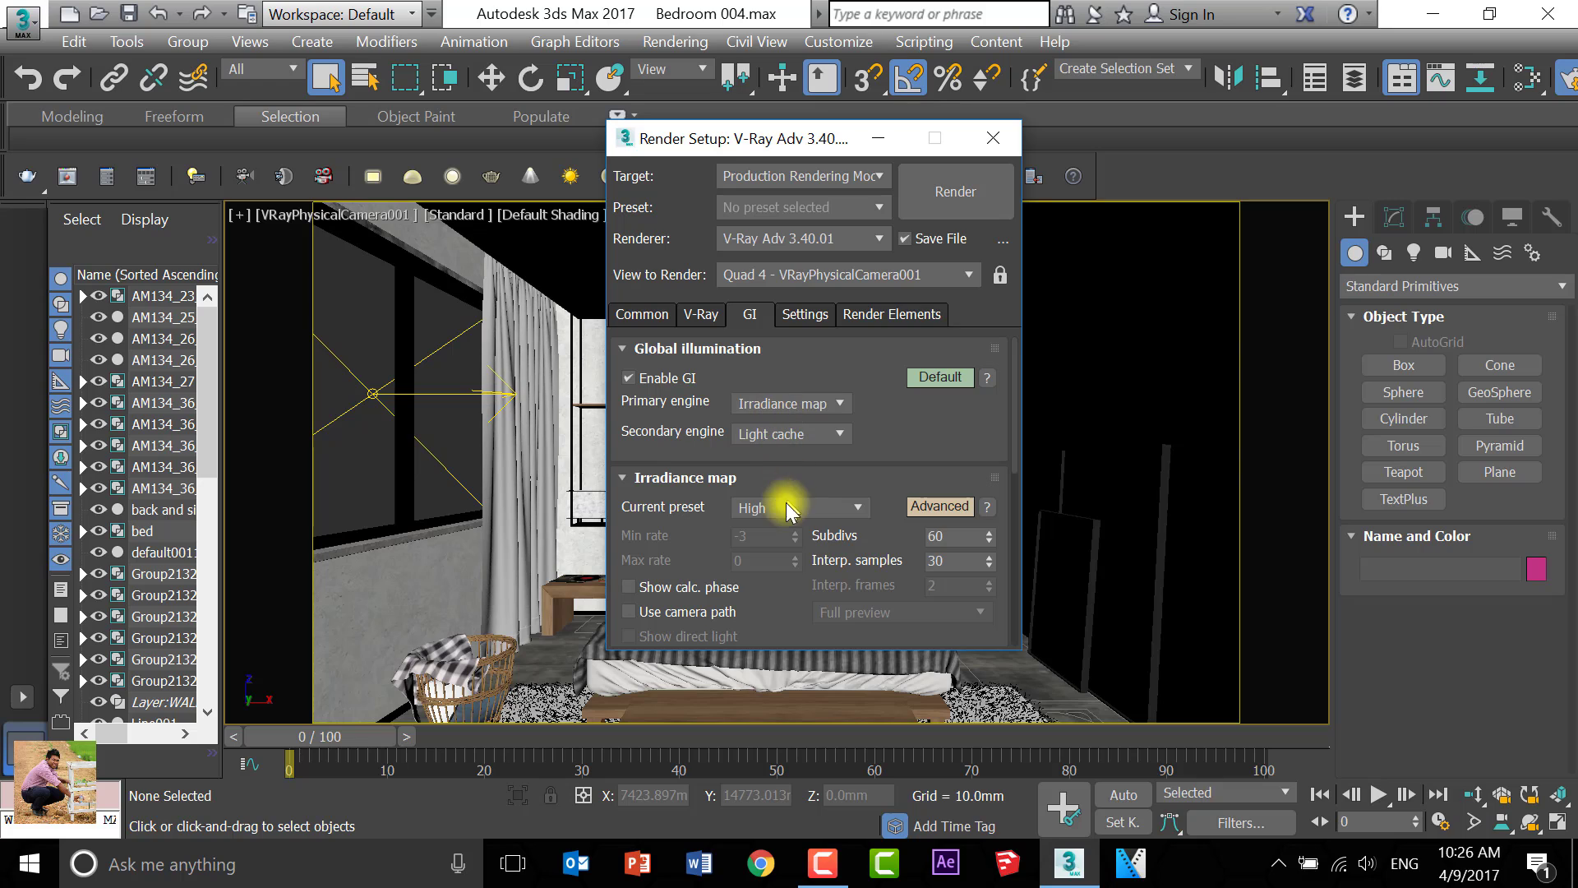
pyautogui.click(780, 508)
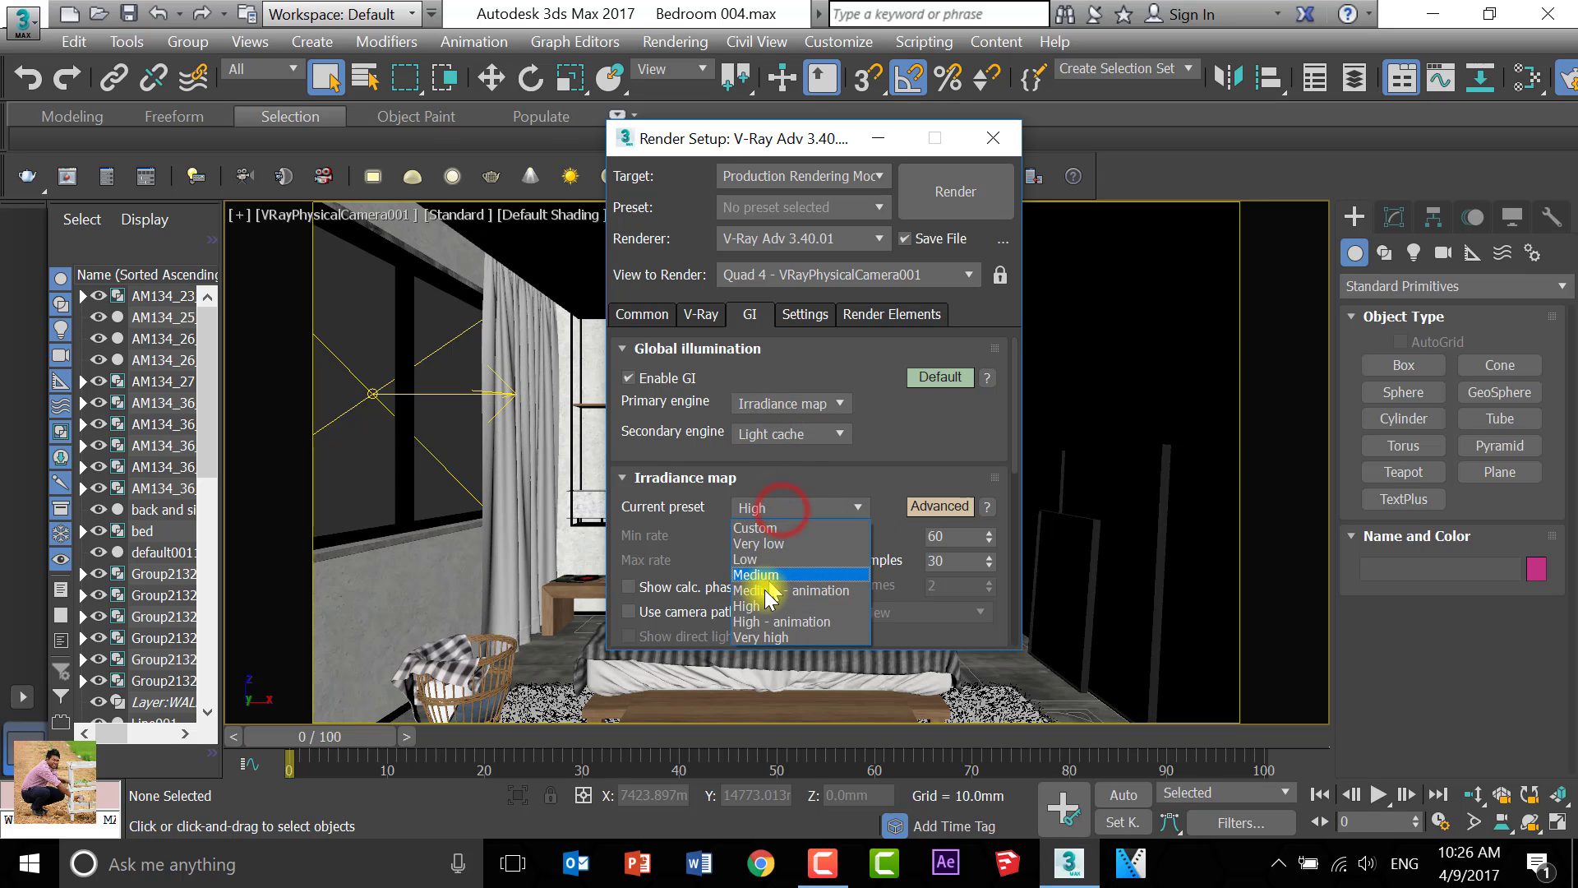
pyautogui.click(746, 607)
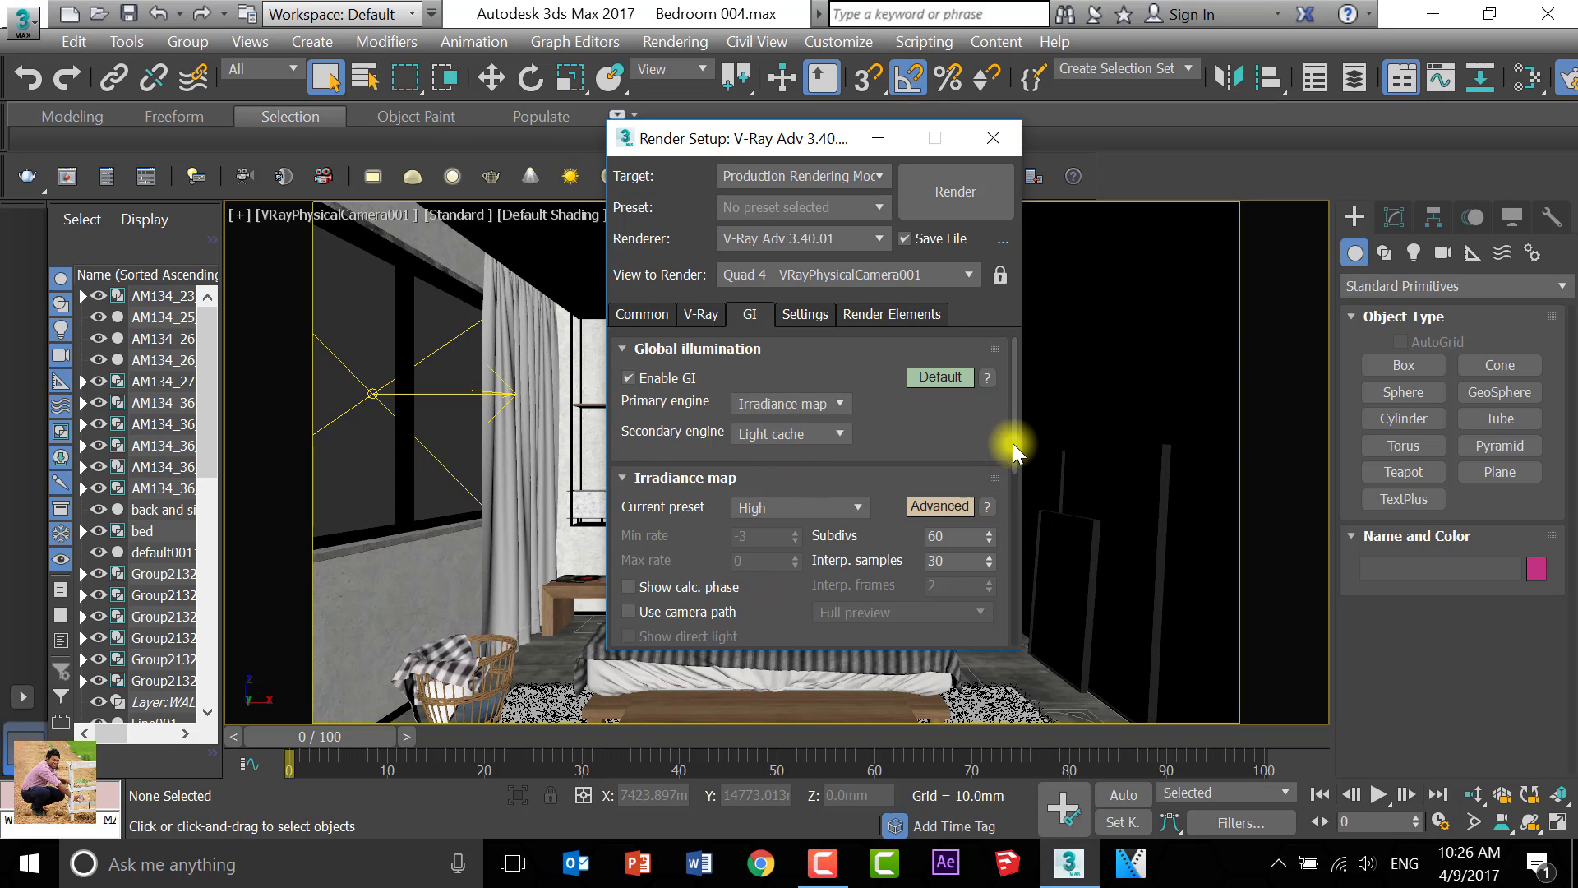
# Lower the Light cache subdivisions from 2000 to 1500.
pyautogui.moveTo(1012, 442); pyautogui.dragTo(997, 655)
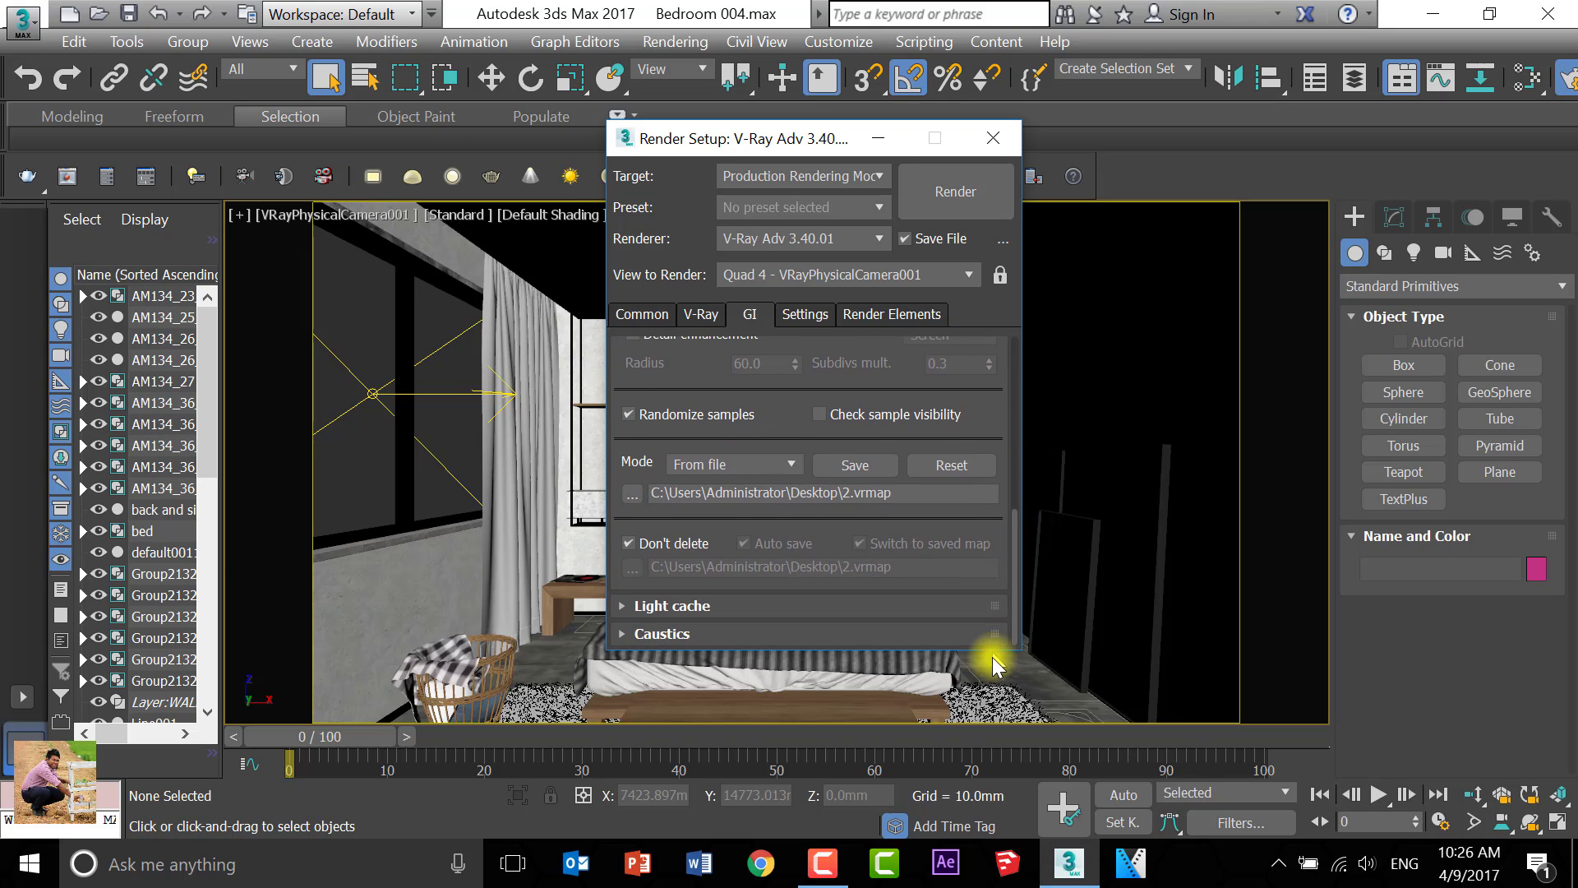
pyautogui.click(773, 607)
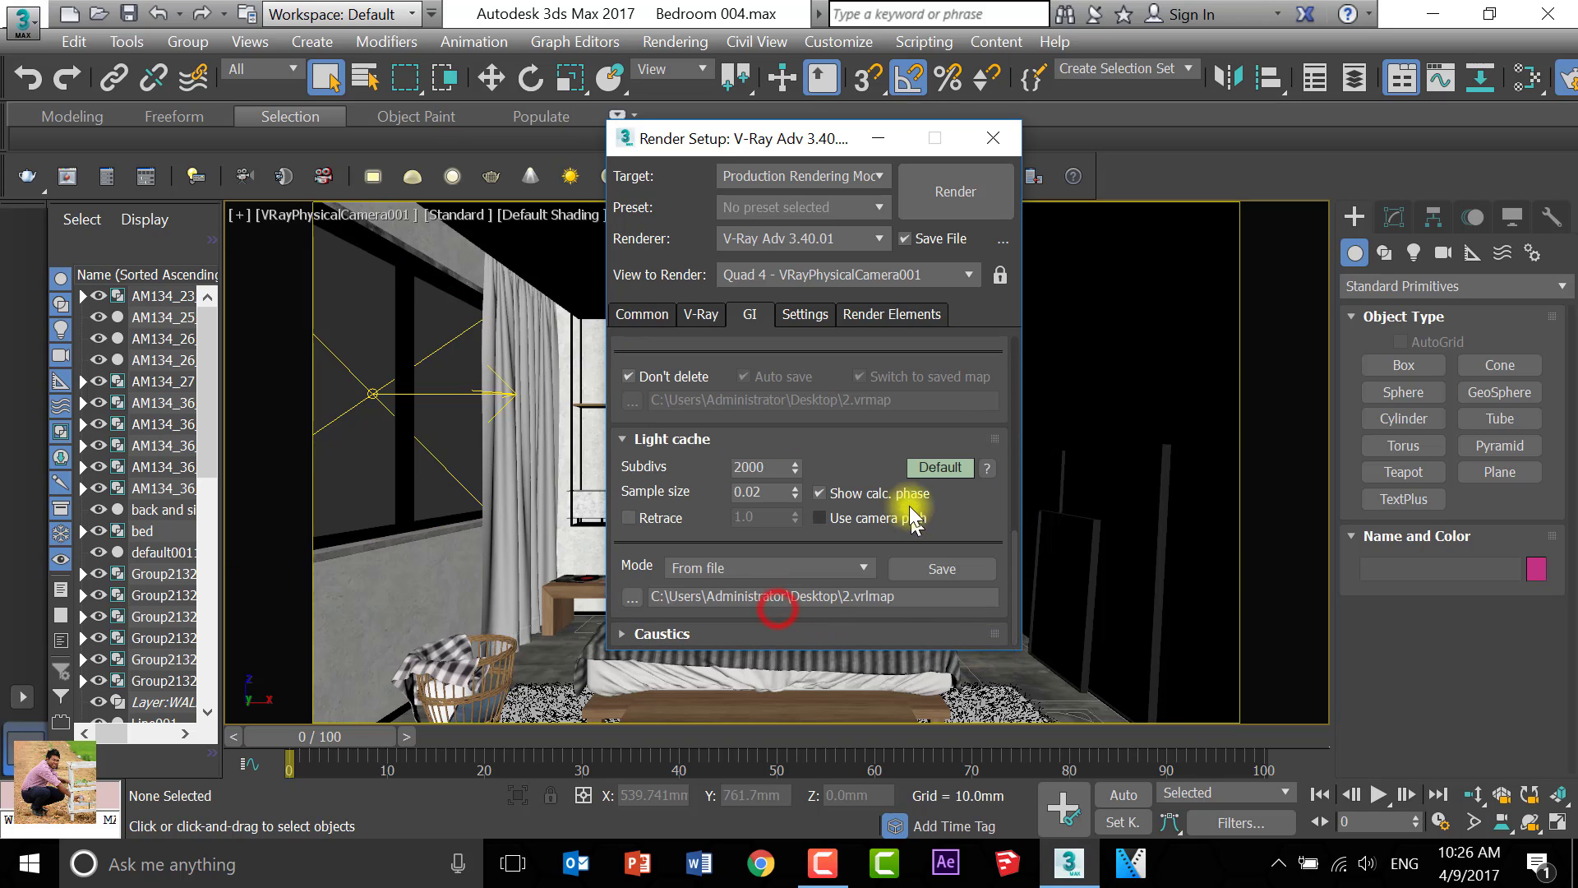
pyautogui.doubleClick(766, 464)
pyautogui.write('1500')
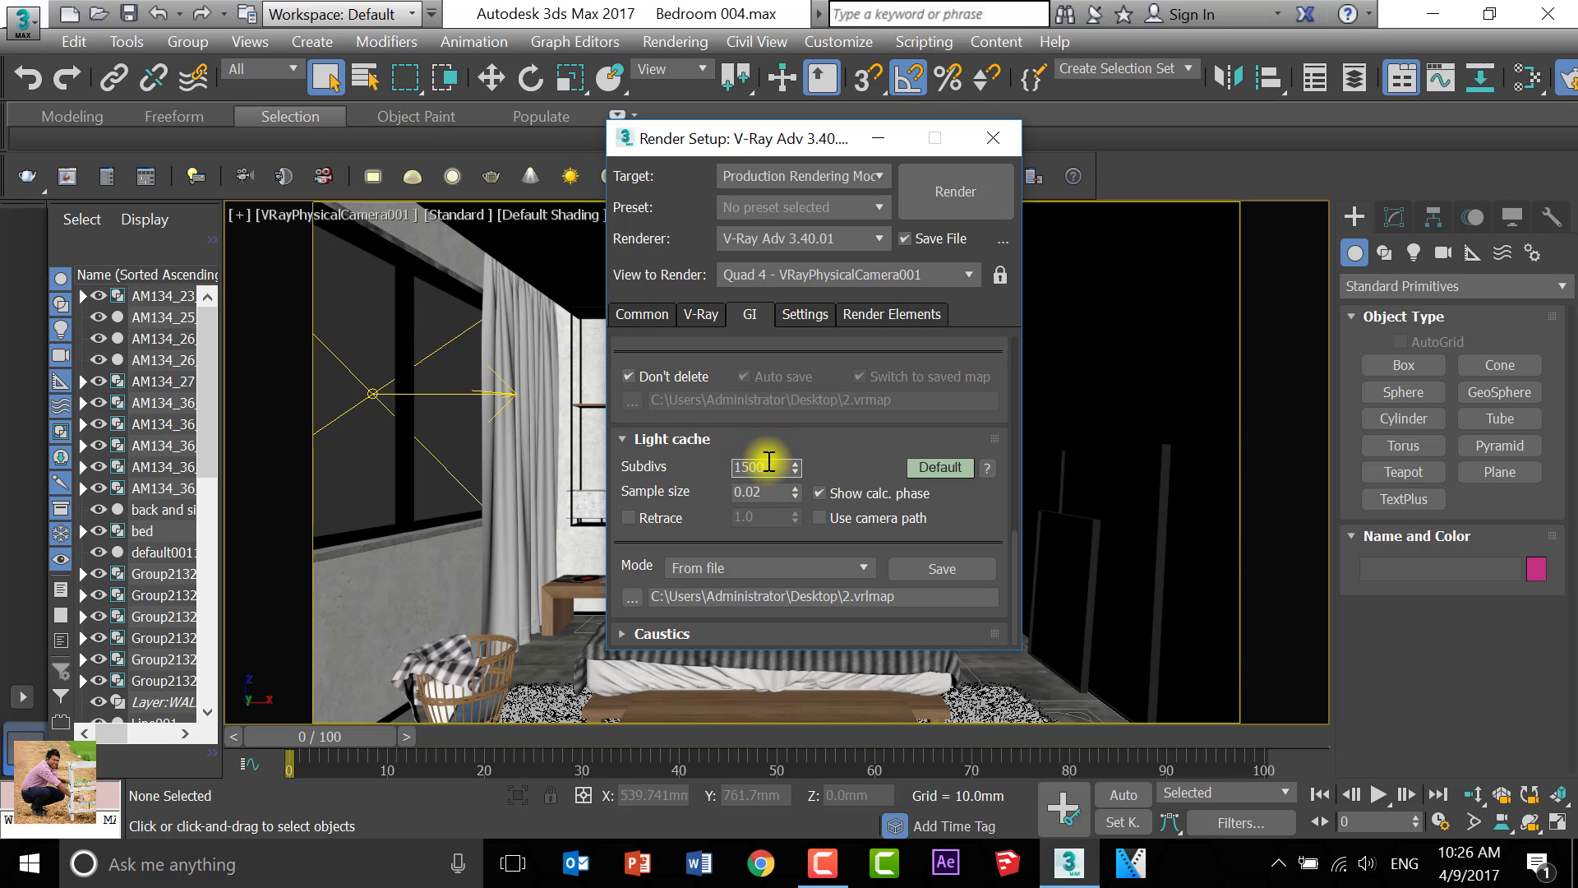
pyautogui.doubleClick(762, 490)
pyautogui.click(801, 316)
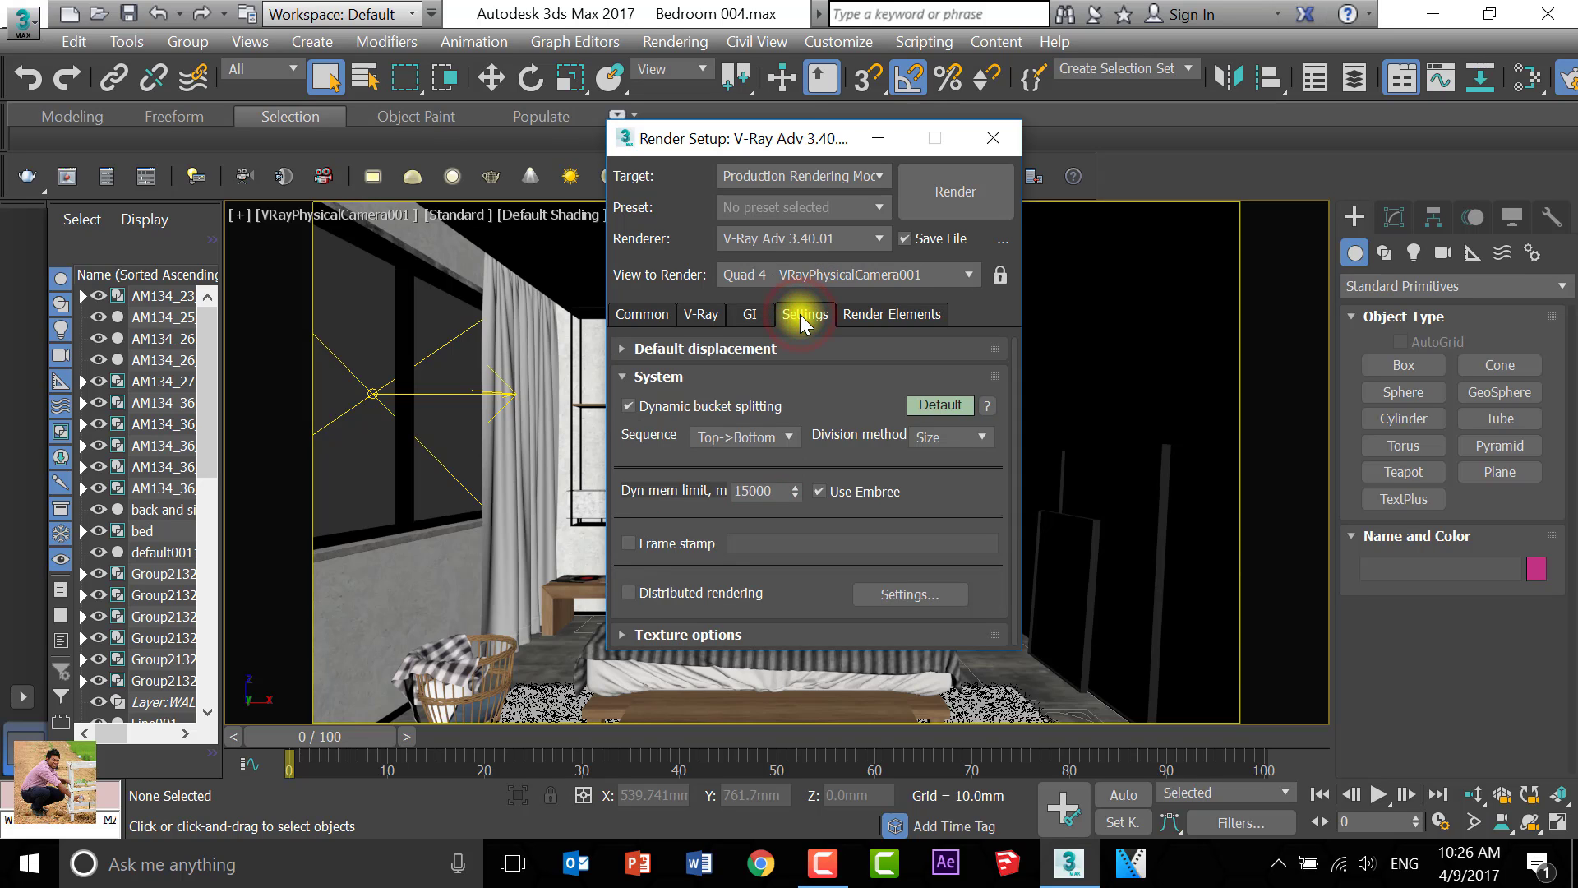
# Start the 1920x1080 render and maximize the V-Ray frame buffer window.
pyautogui.click(953, 189)
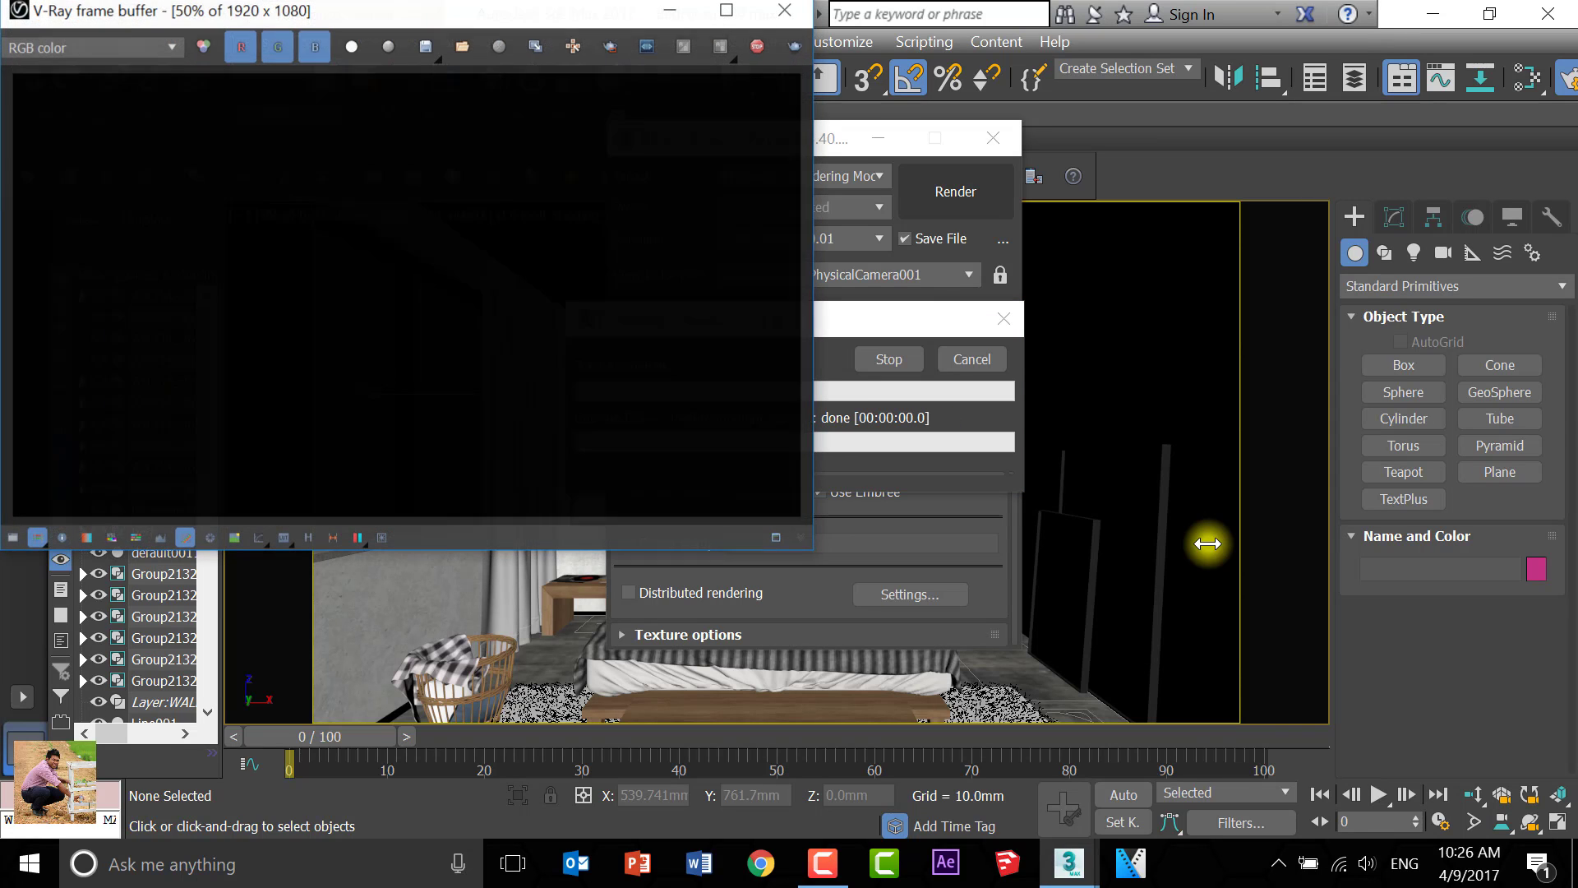
pyautogui.click(726, 9)
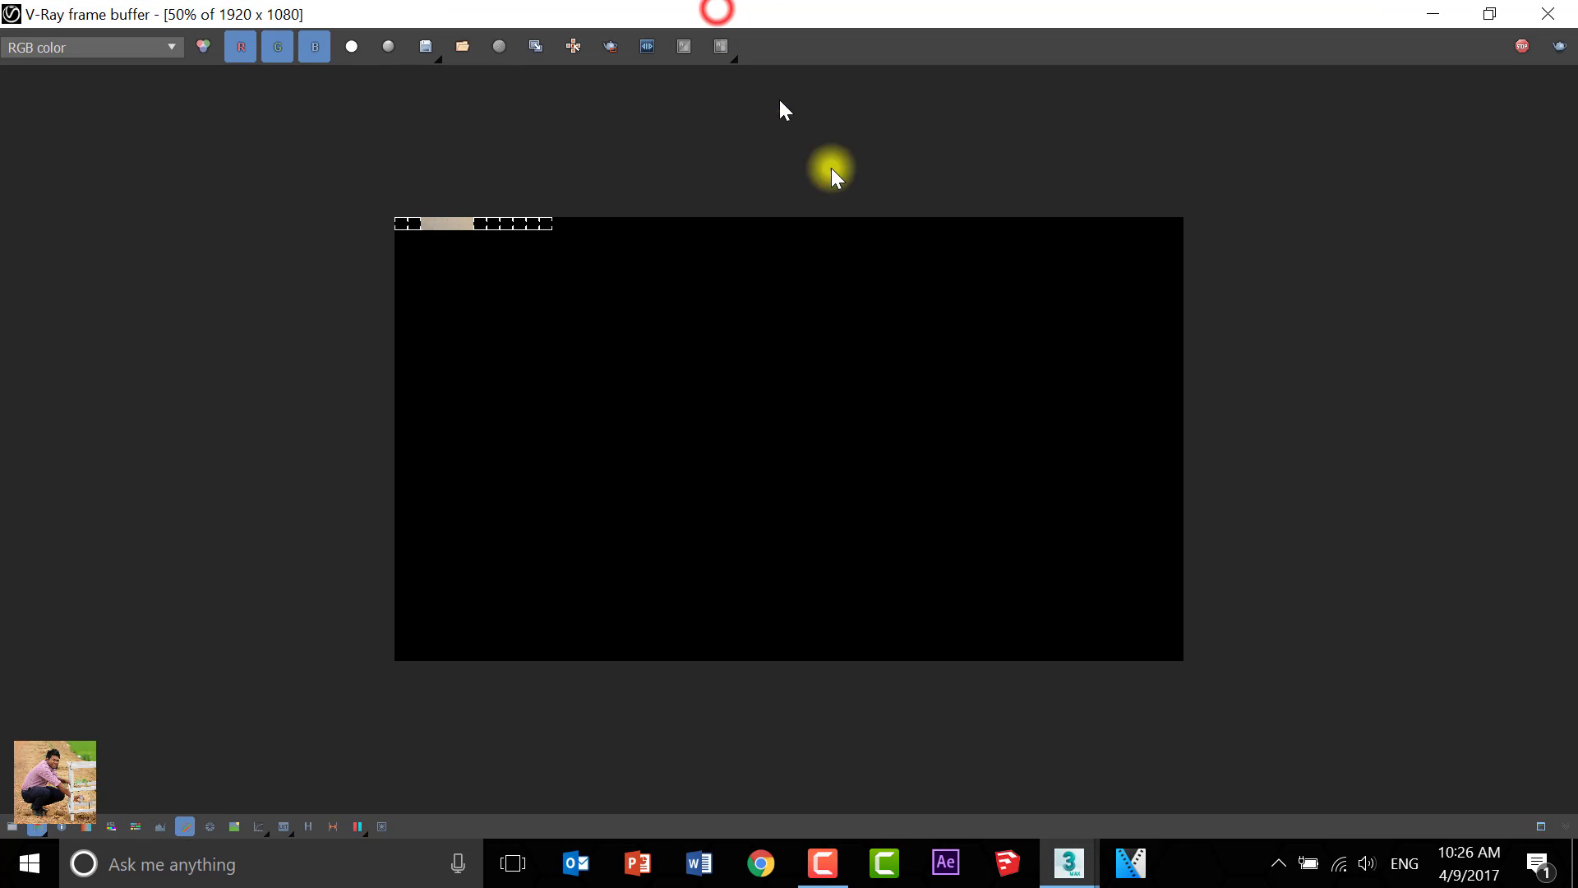
# View the frame buffer at 100% while the bedroom buckets render.
pyautogui.doubleClick(671, 437)
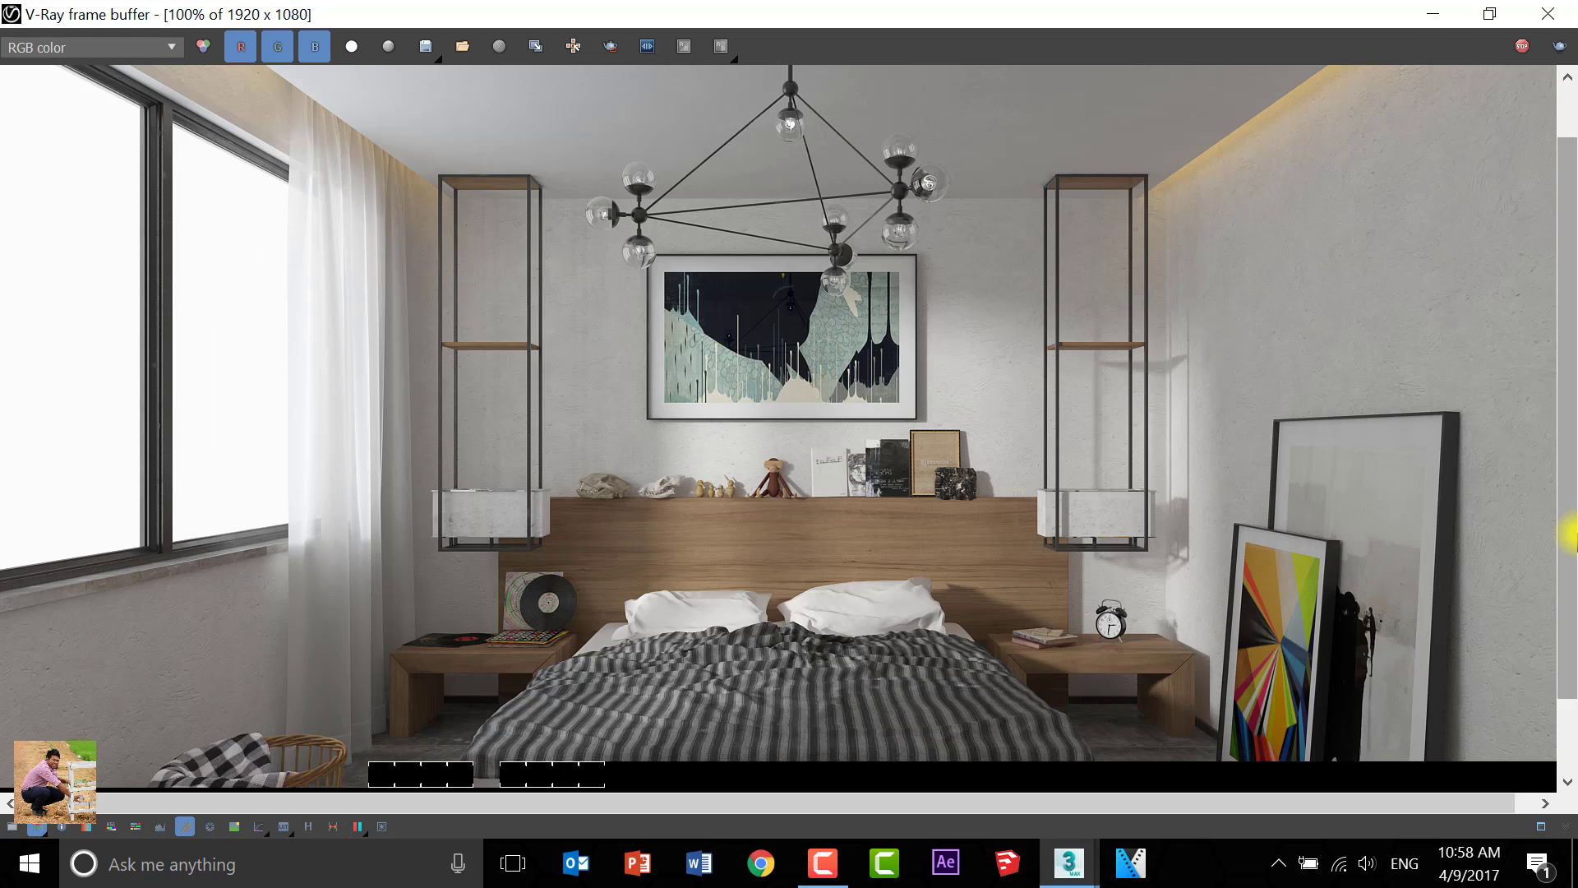
# Look over the finished bedroom render, then minimize the frame buffer.
pyautogui.moveTo(1567, 534); pyautogui.dragTo(1567, 670)
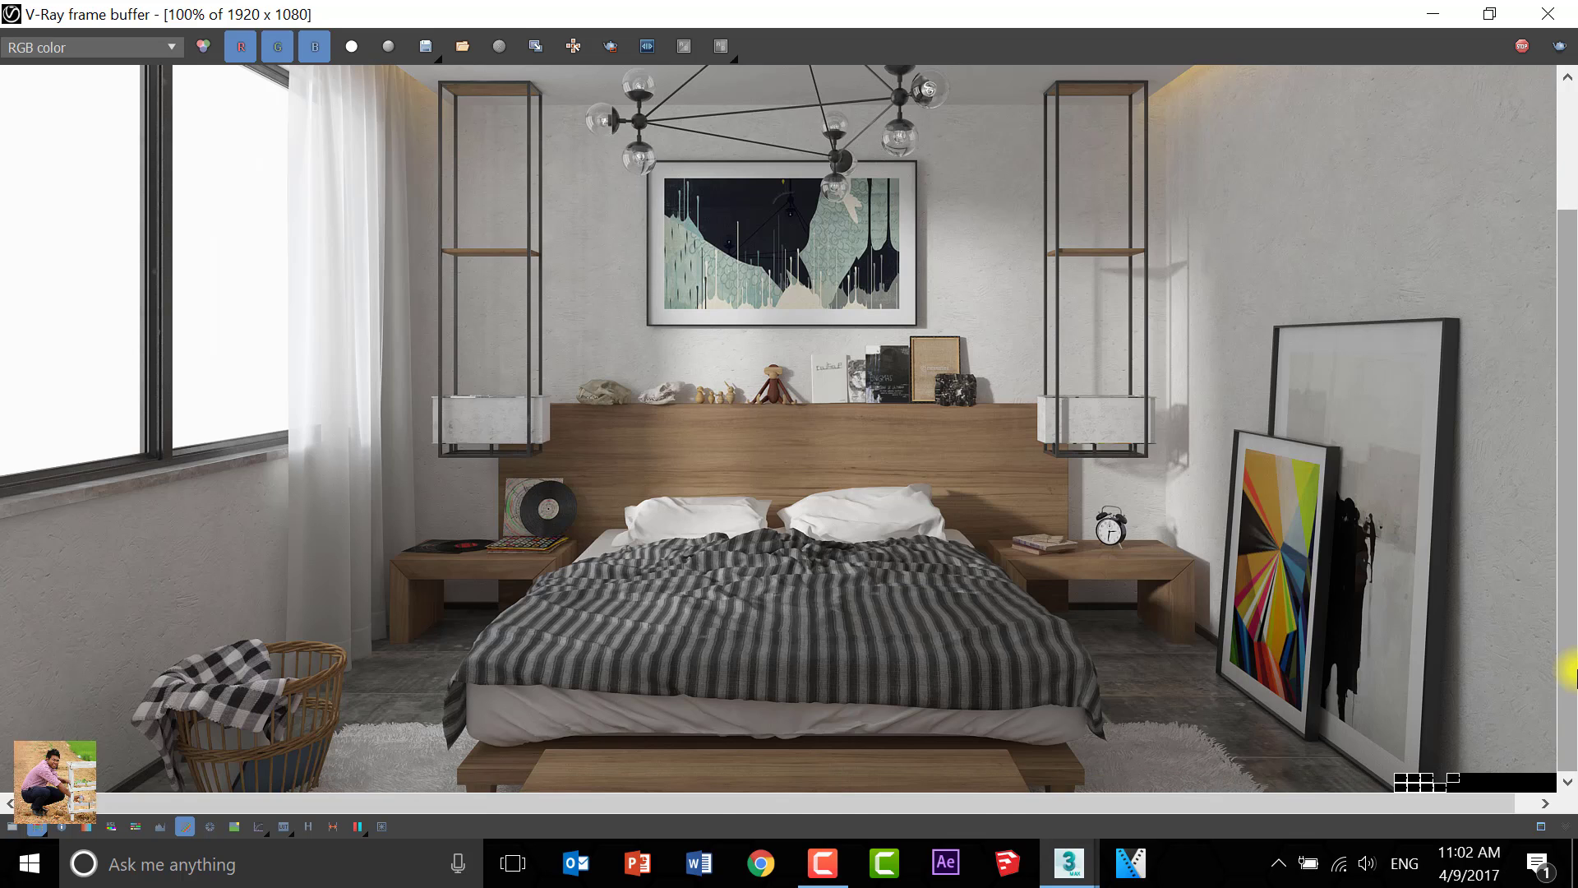
pyautogui.click(1438, 20)
# Open the saved bedroom render in Windows Photo Viewer and play it as a full-screen slideshow.
pyautogui.doubleClick(324, 47)
pyautogui.click(781, 803)
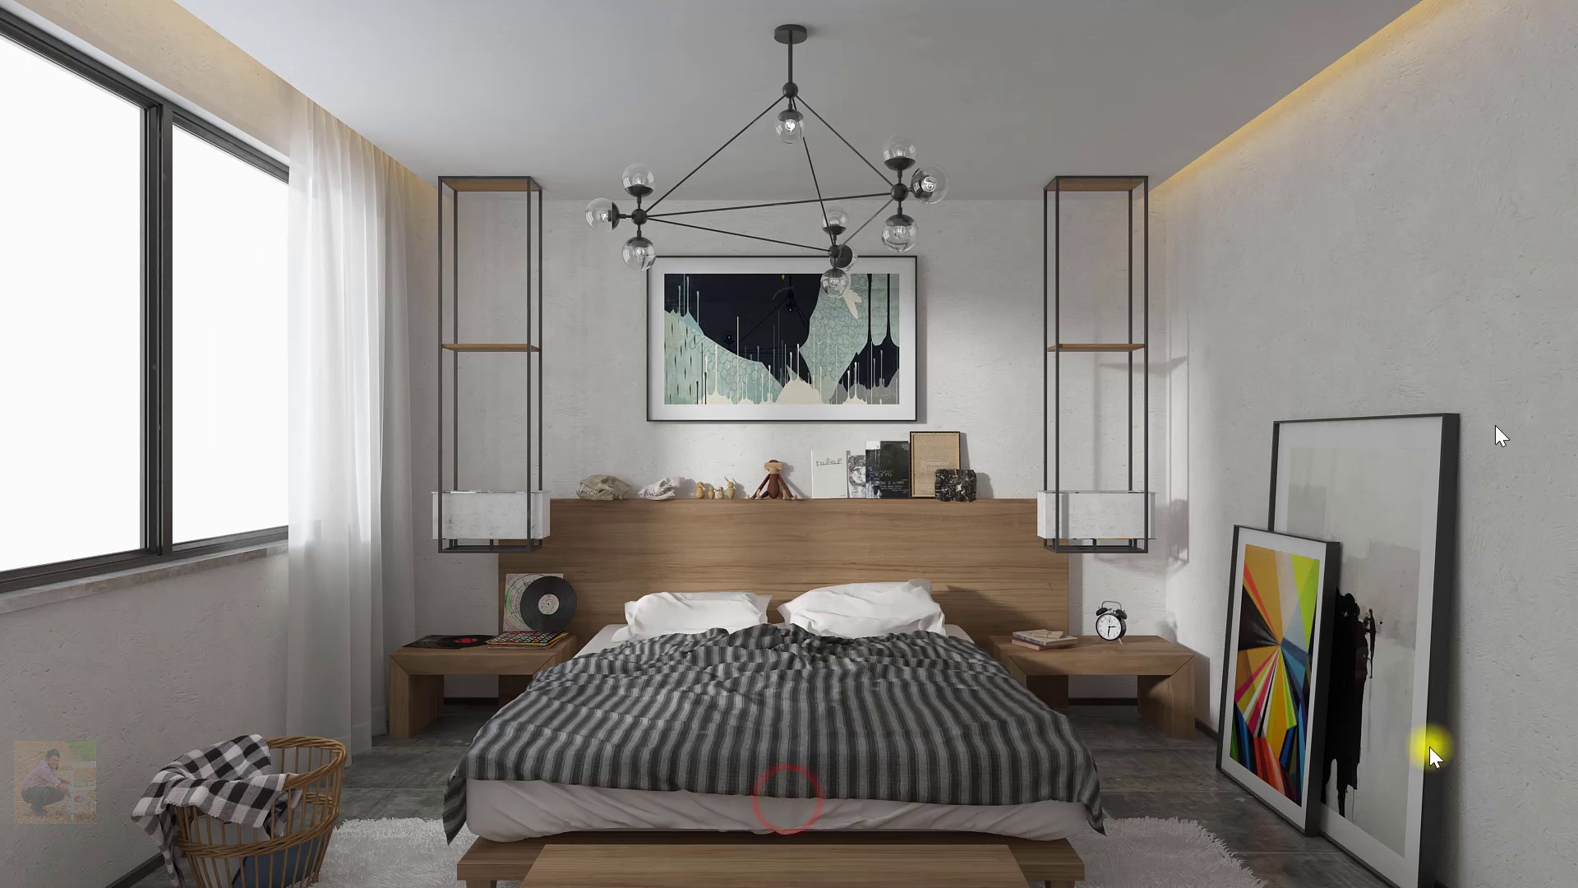